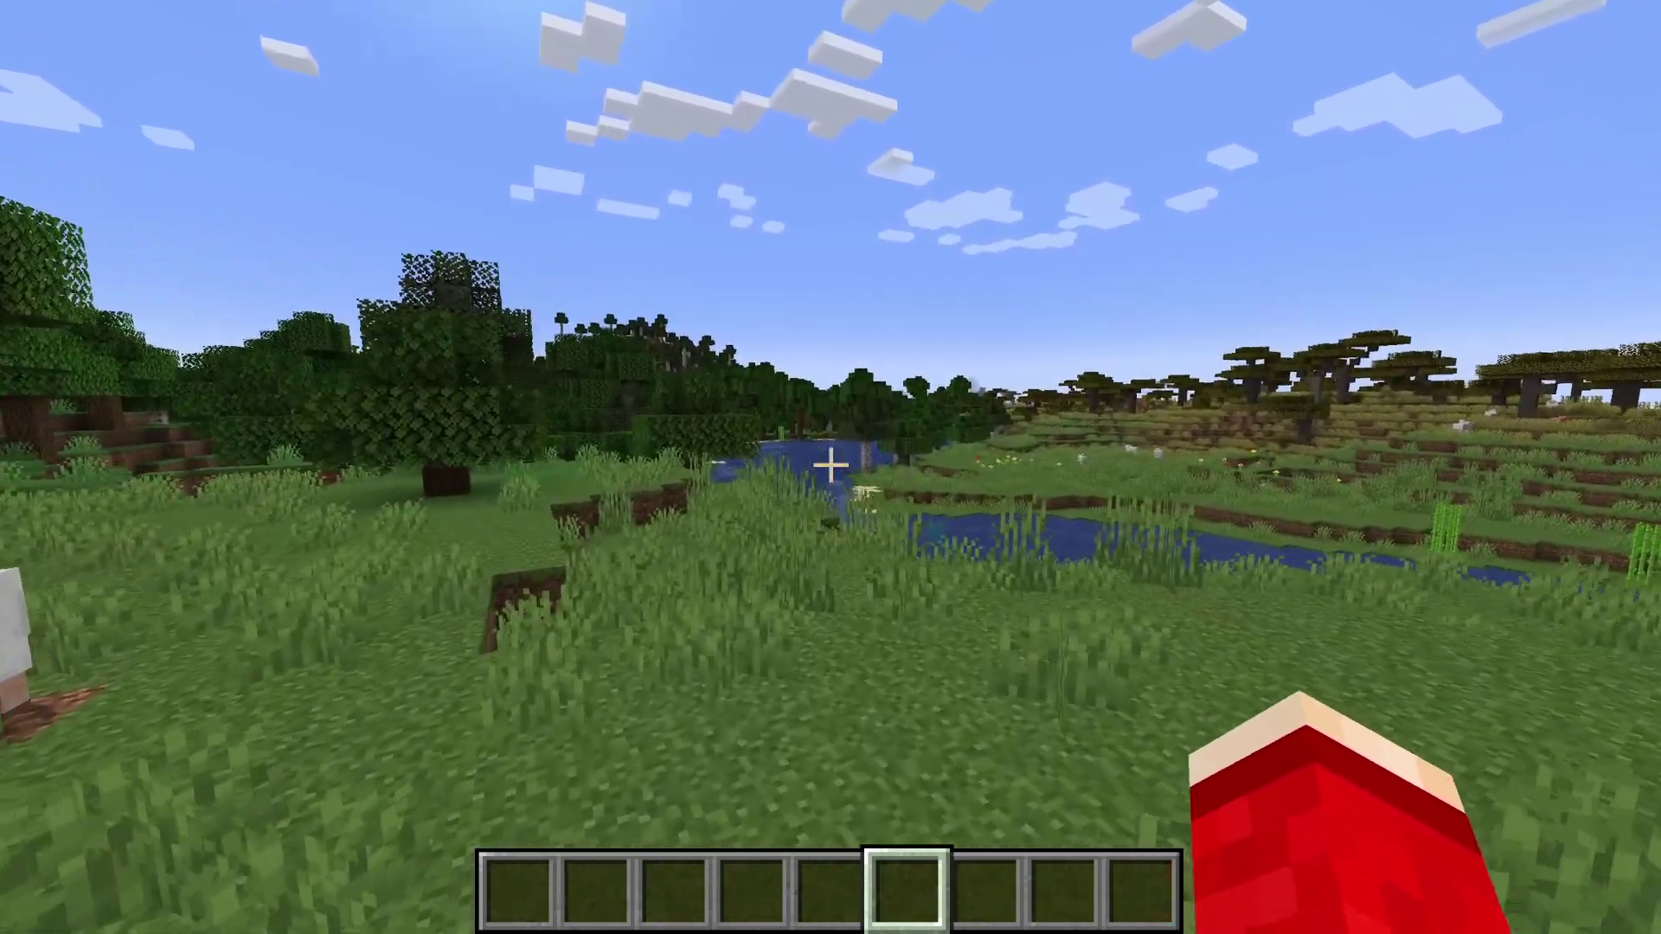
key(w)
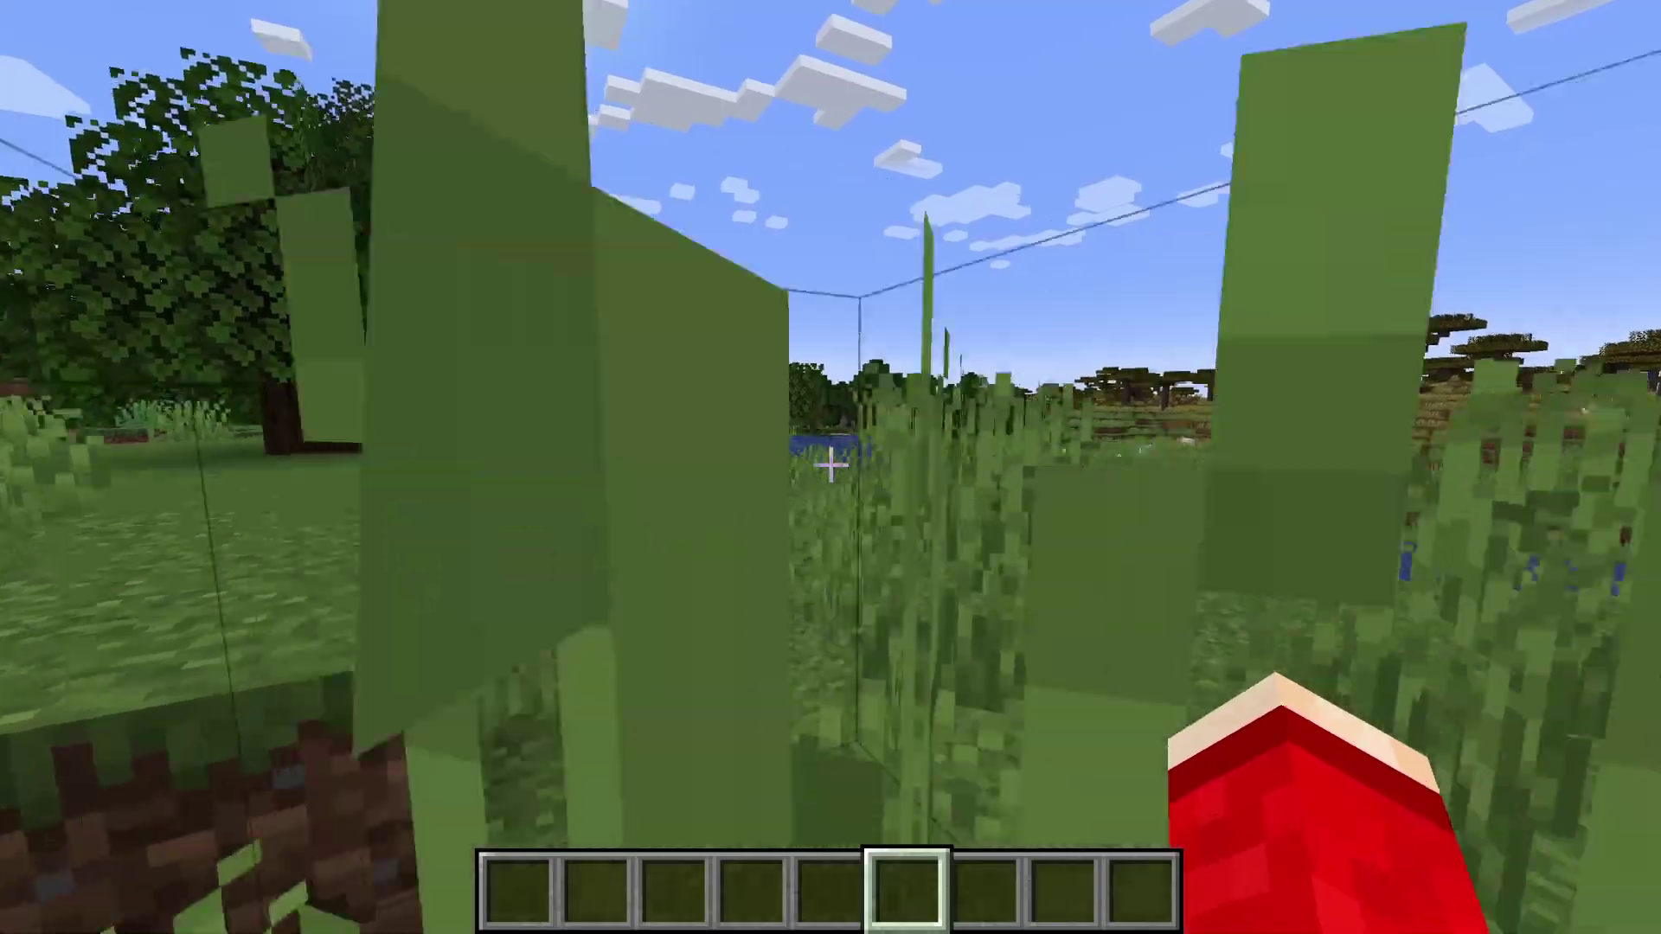
key(w)
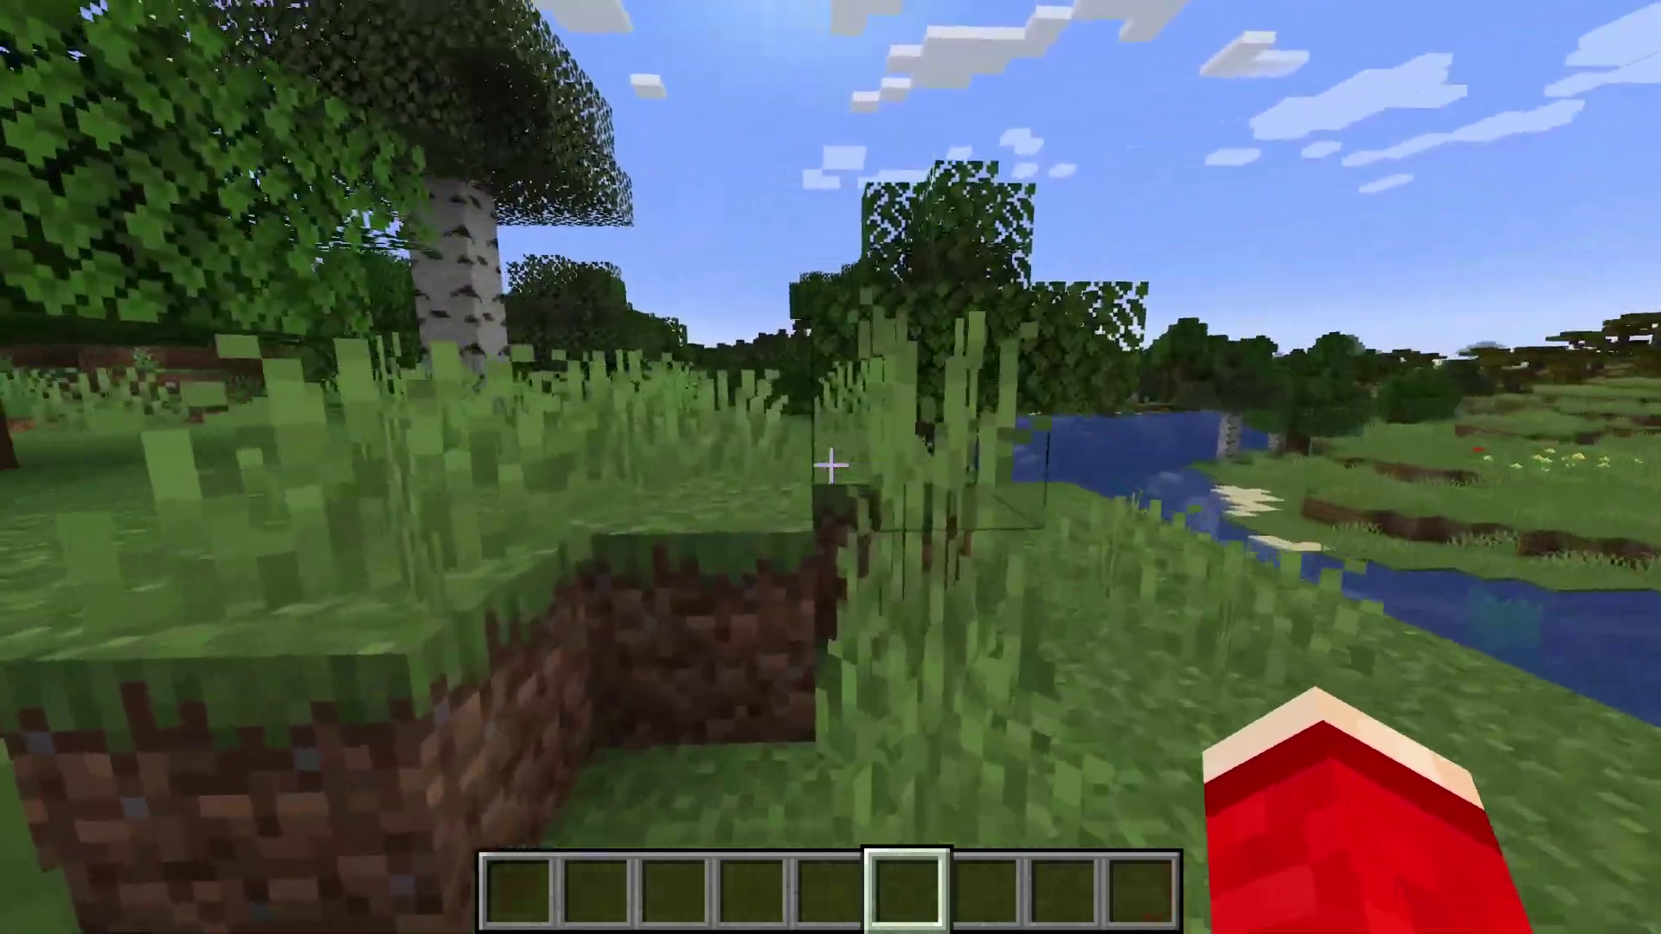
key(w)
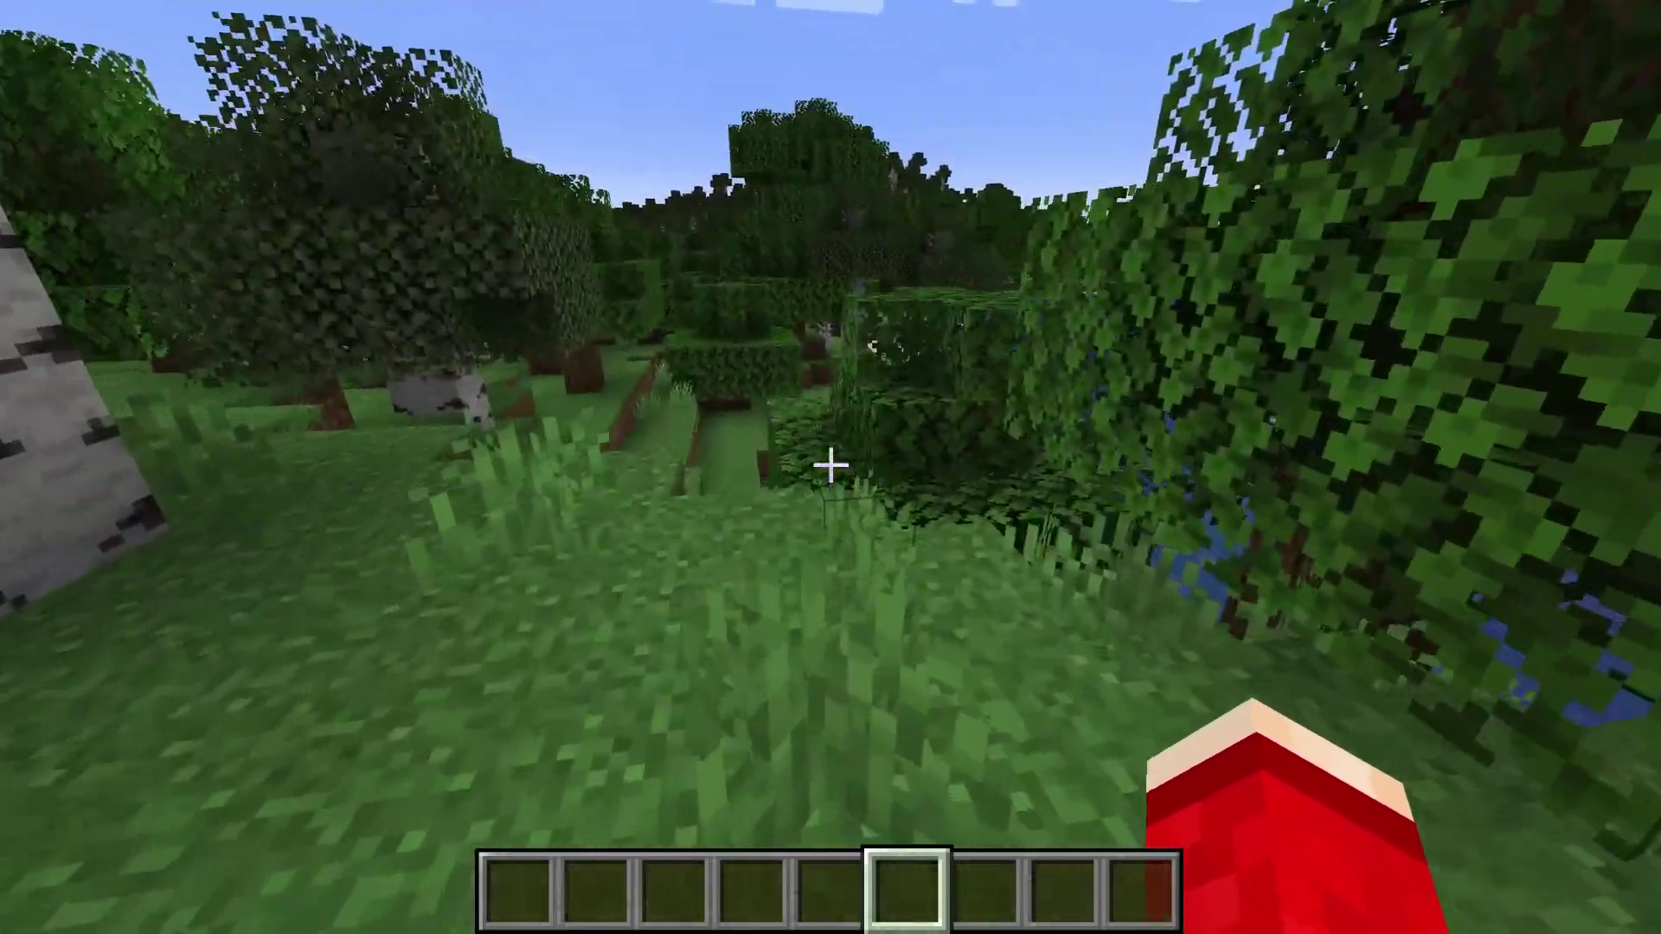
key(w)
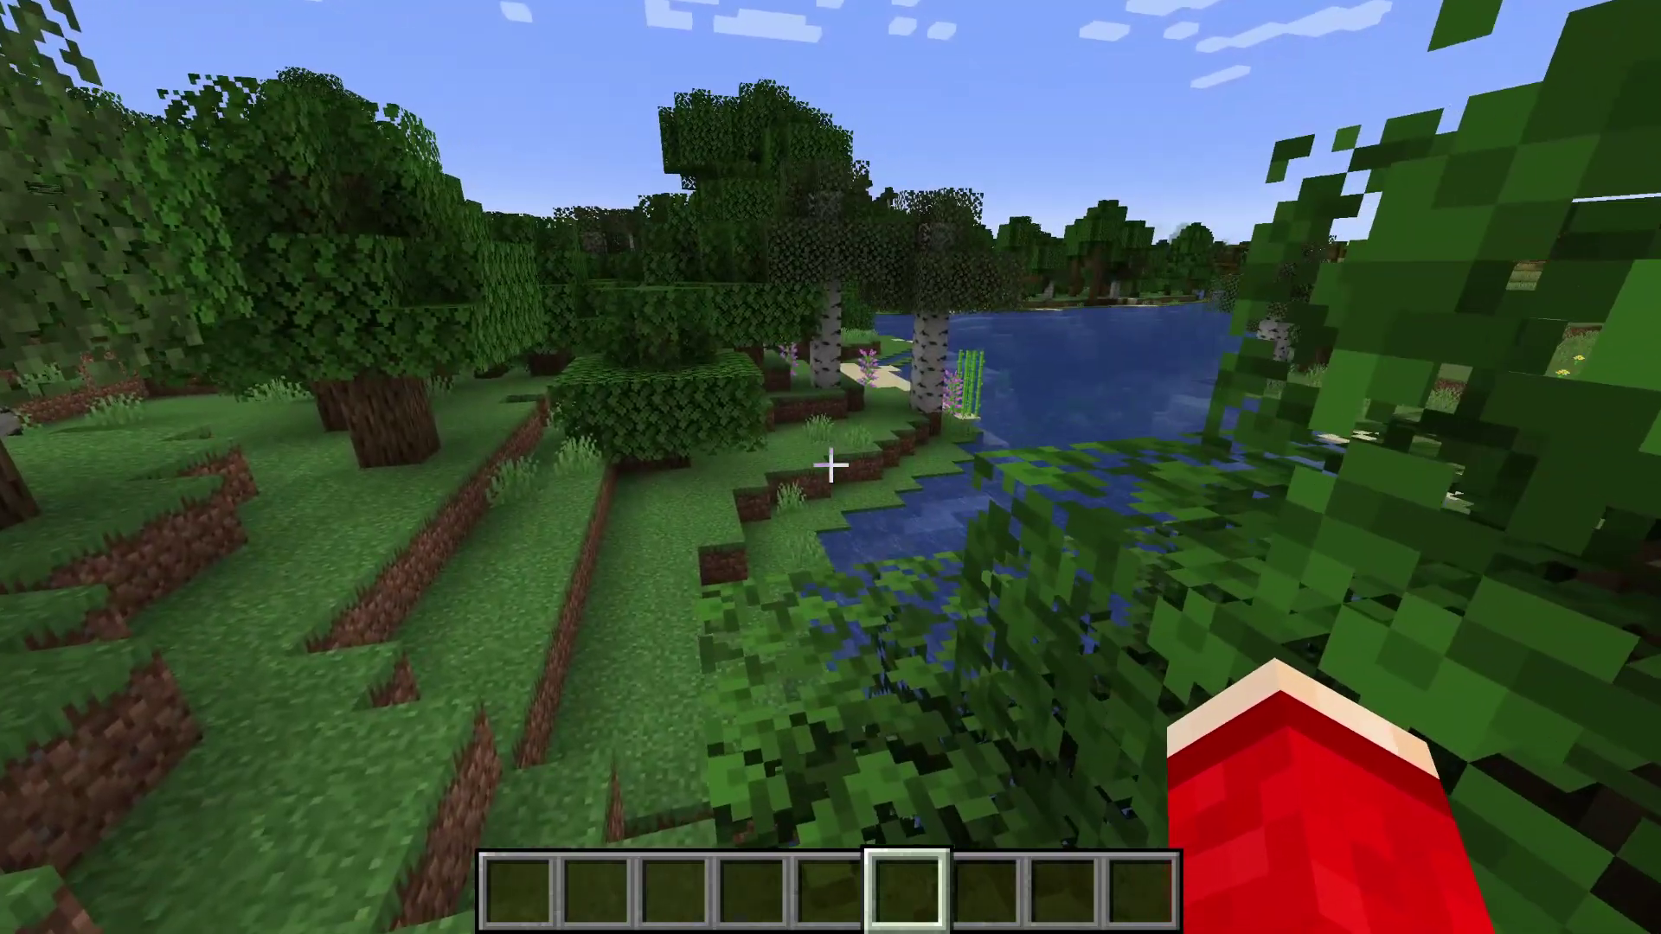
key(w)
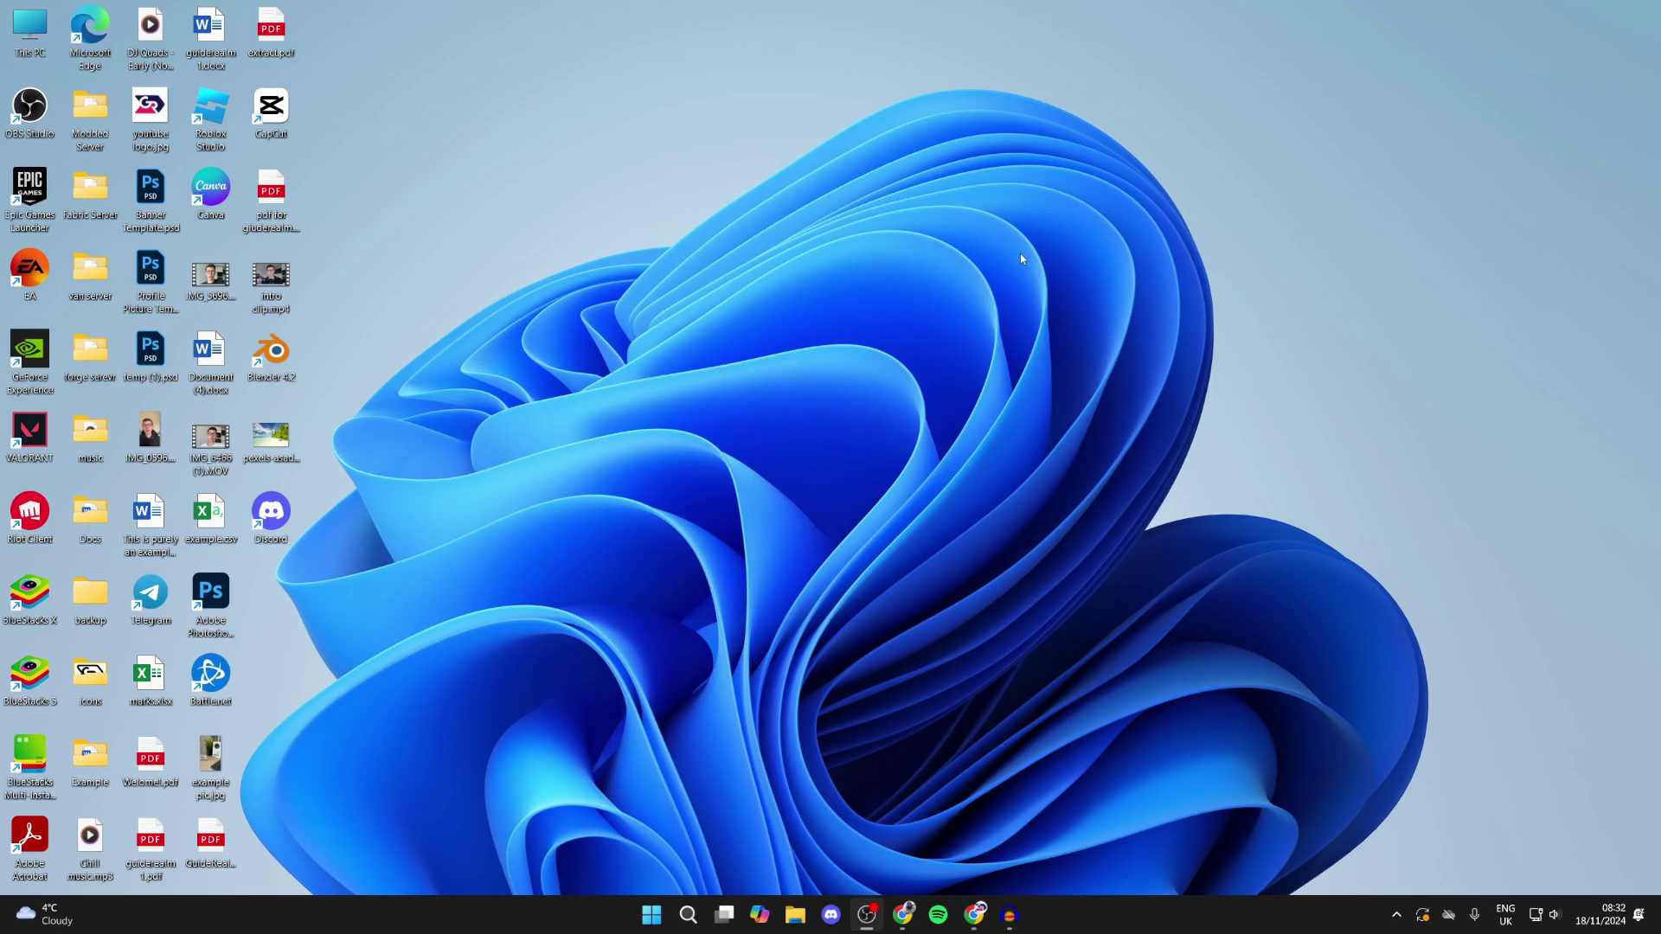
Step: Switch to Chrome, search Google for "curseforge" and open the official CurseForge website
click(974, 914)
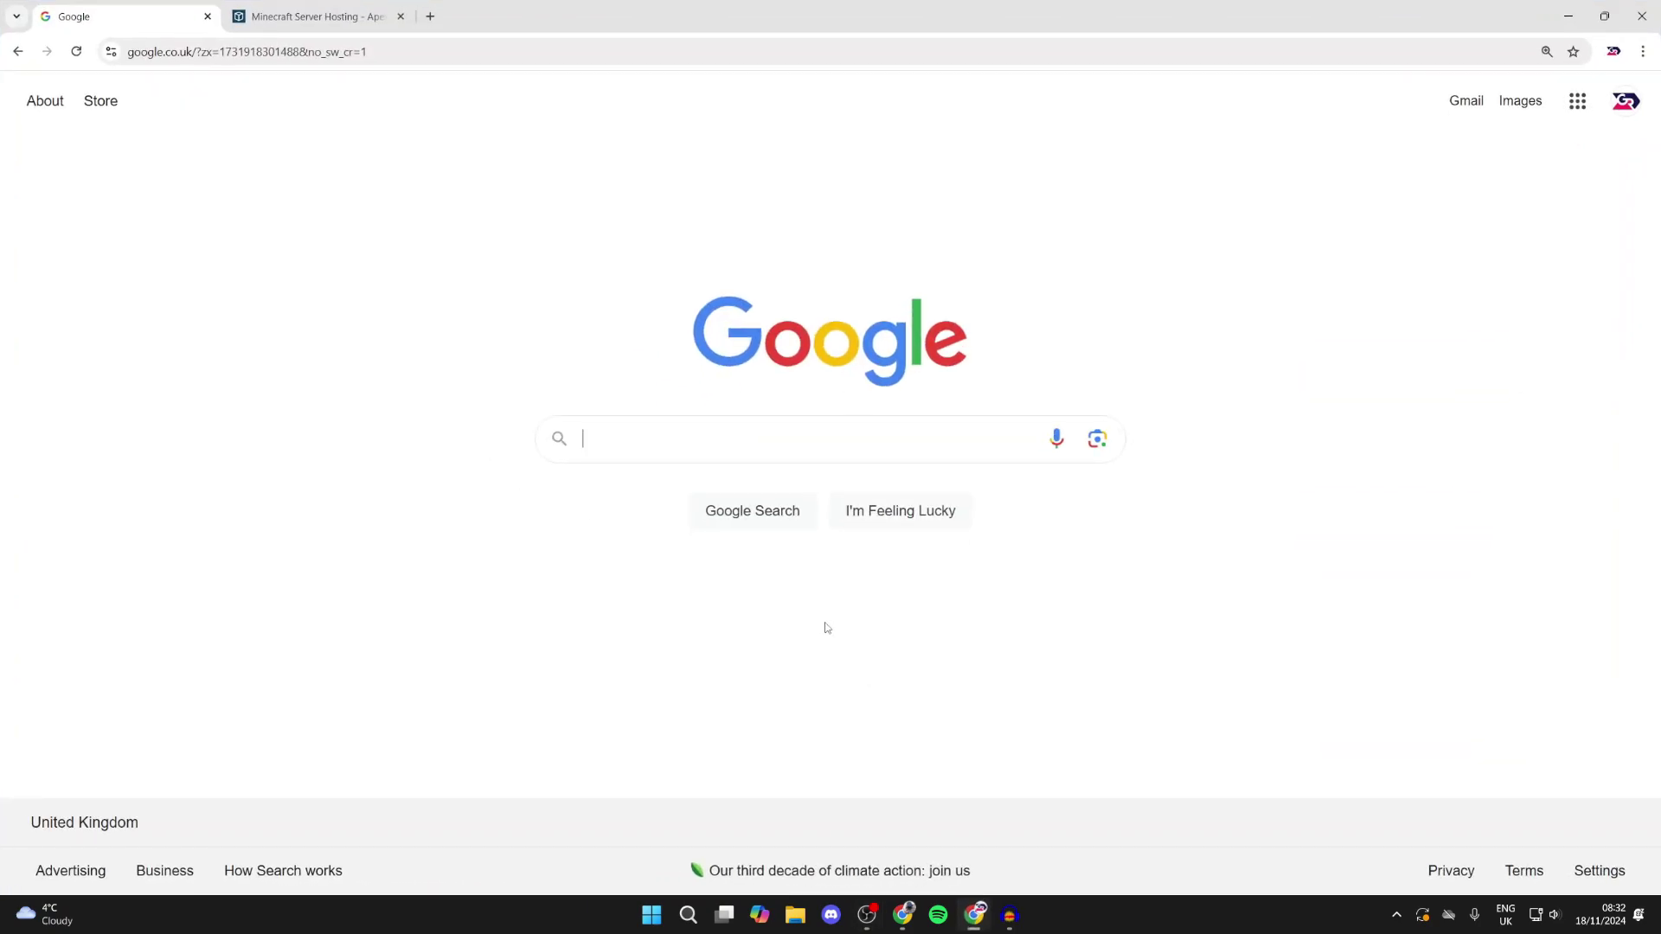
text(cu)
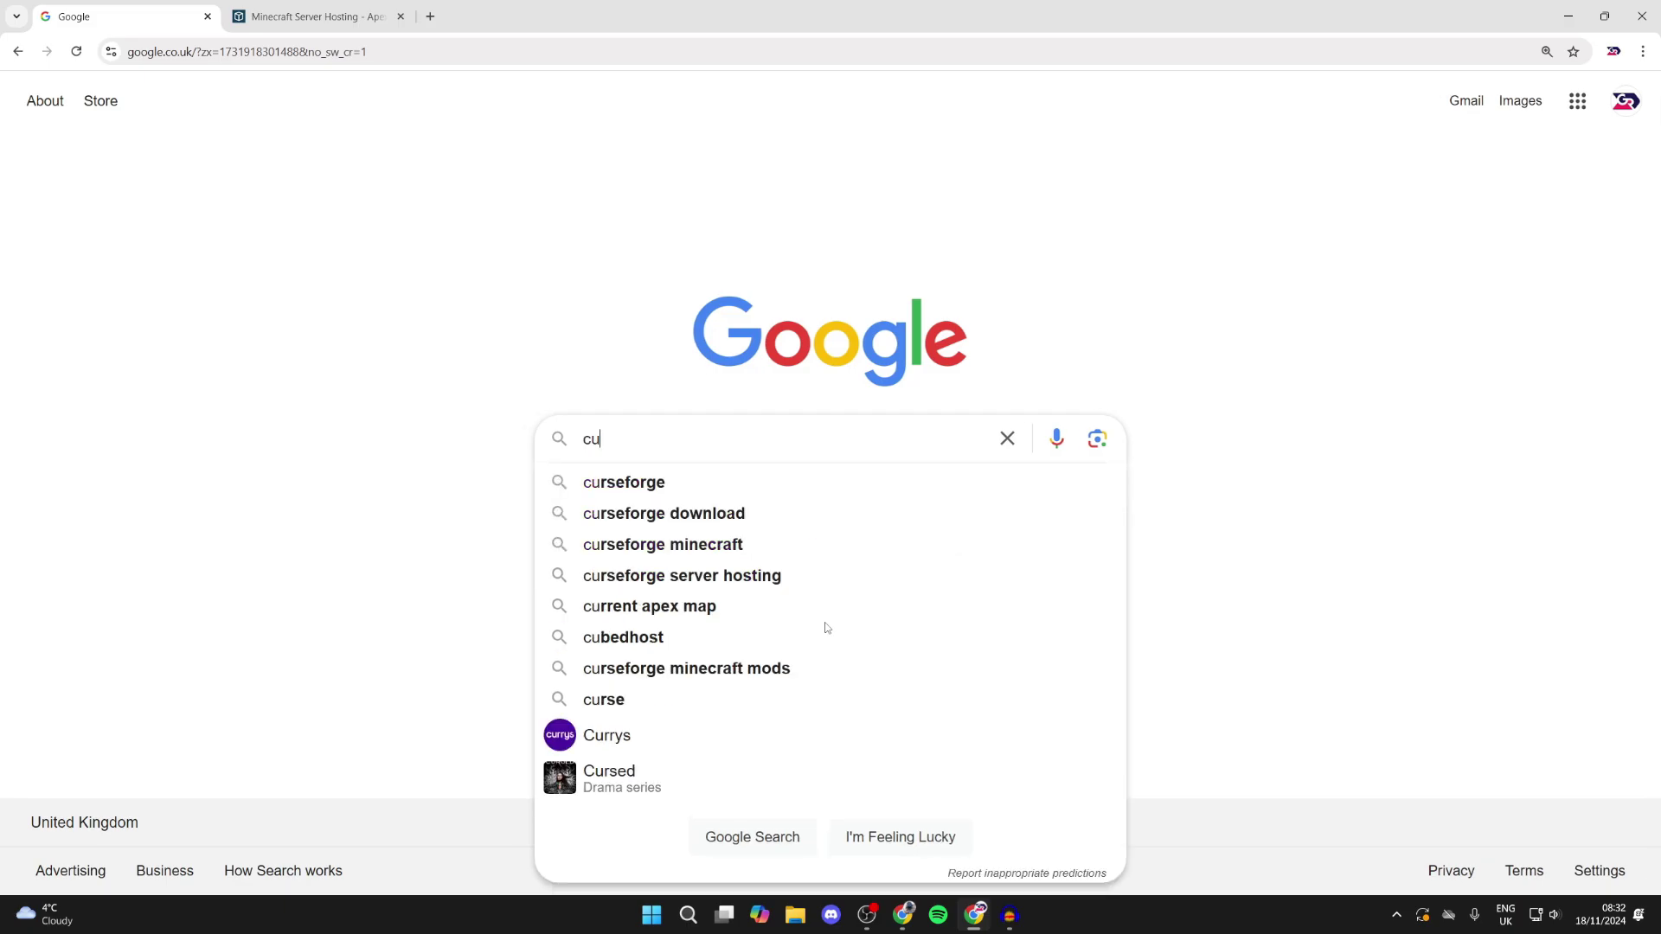
text(rse)
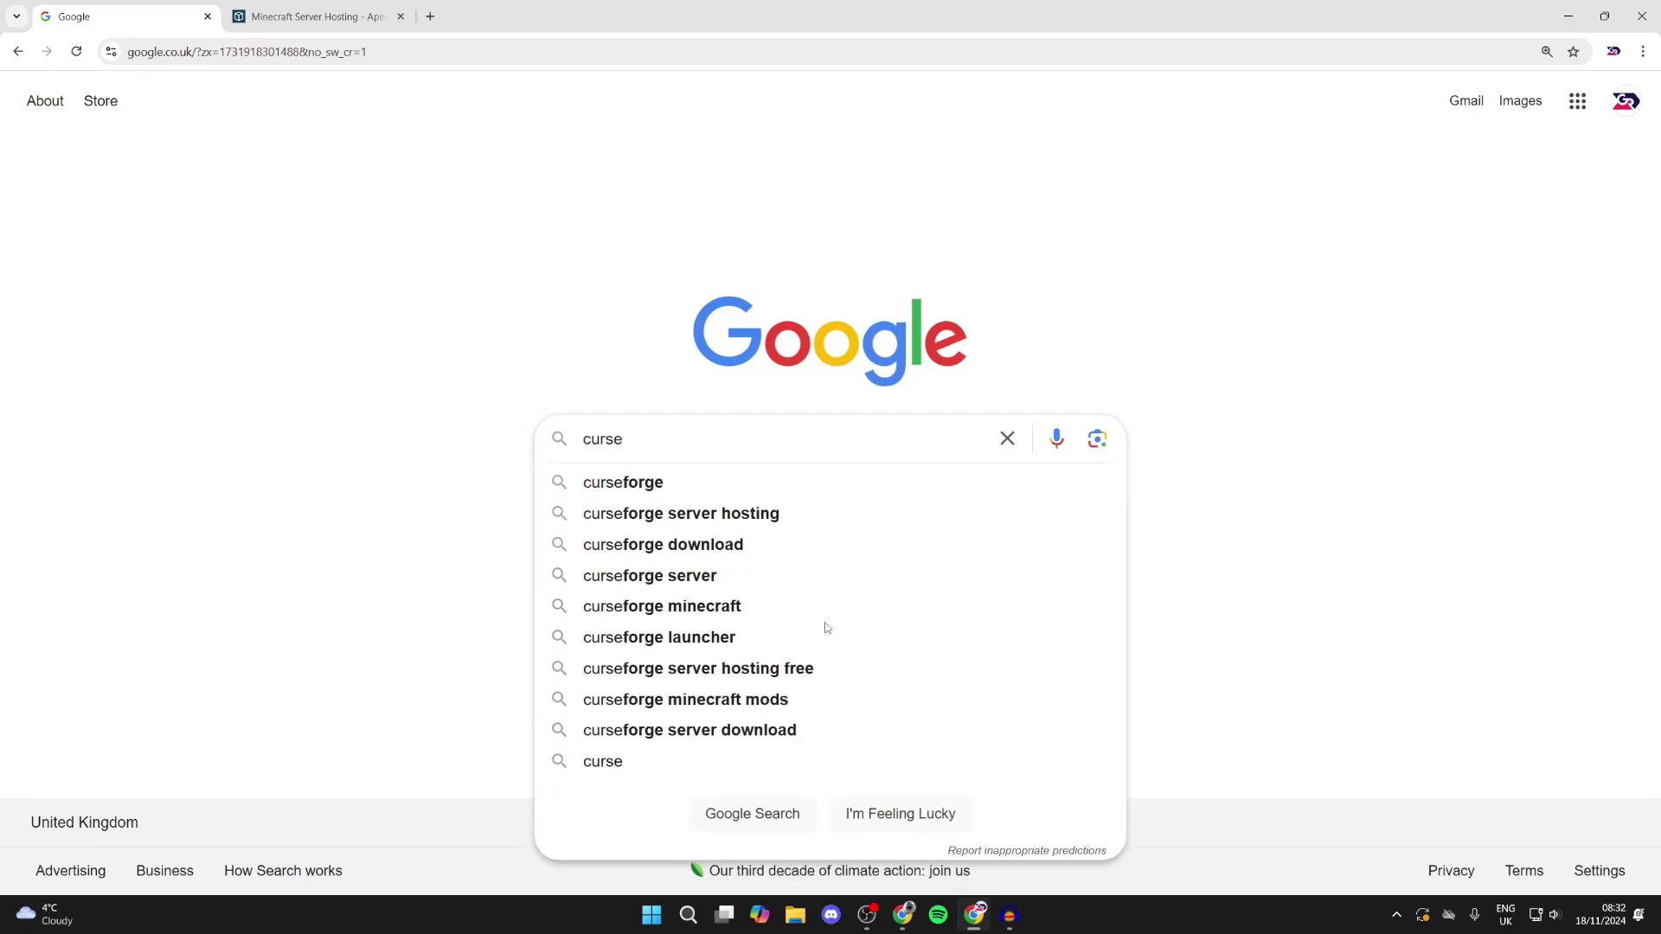
text(forge)
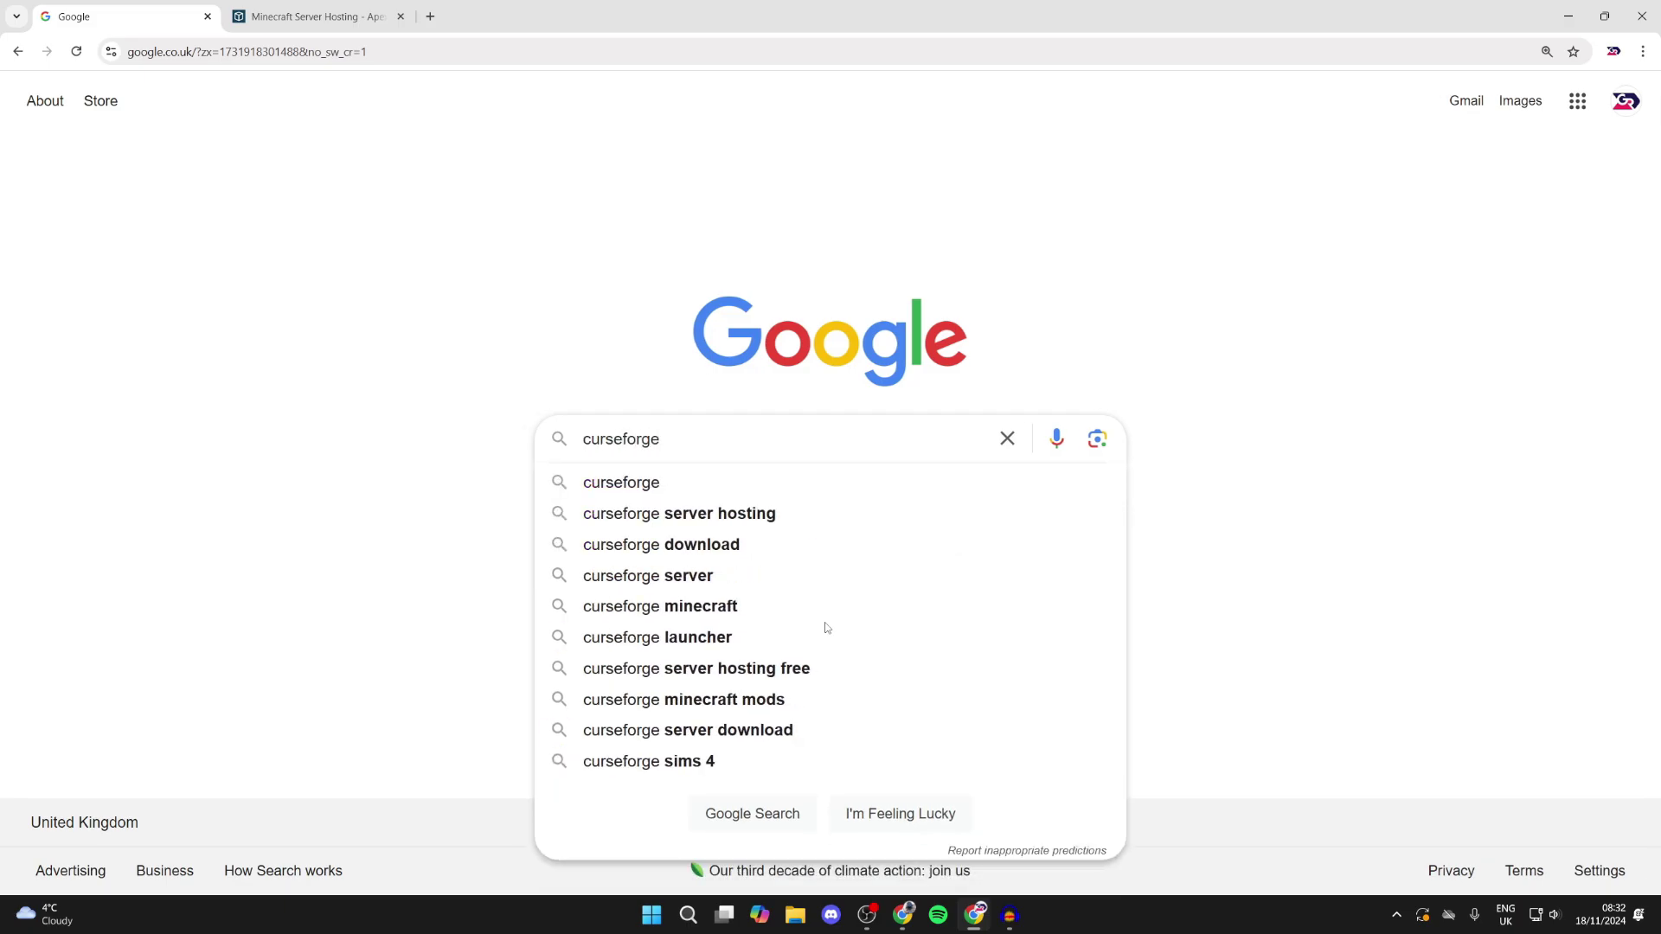
key(Return)
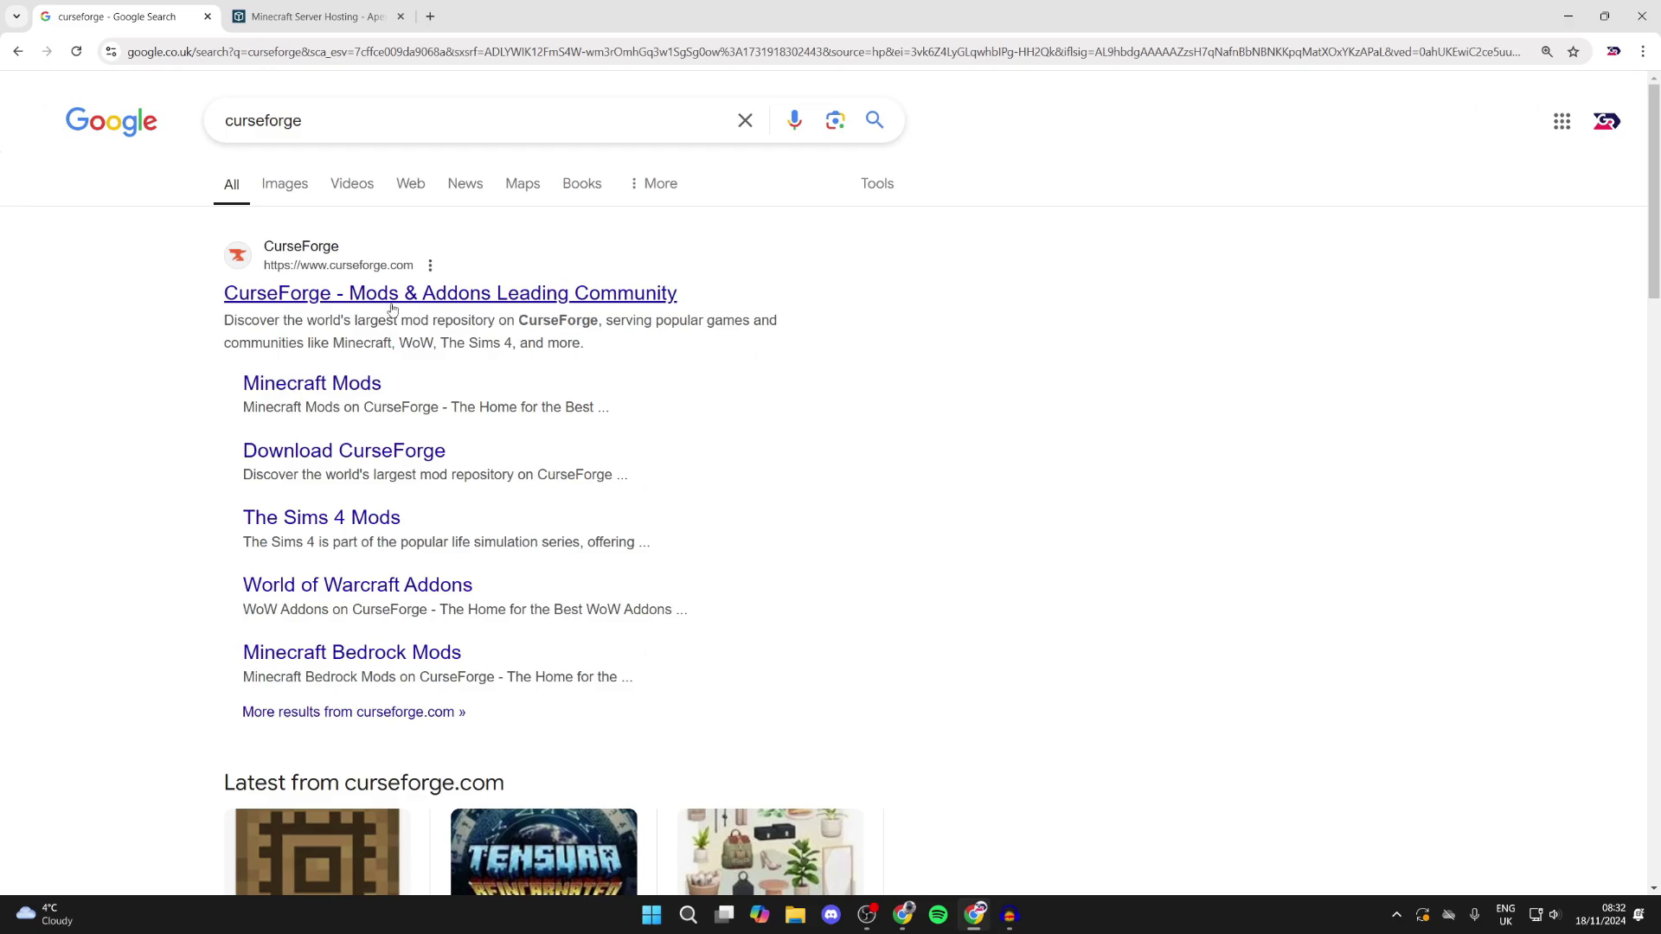
click(392, 309)
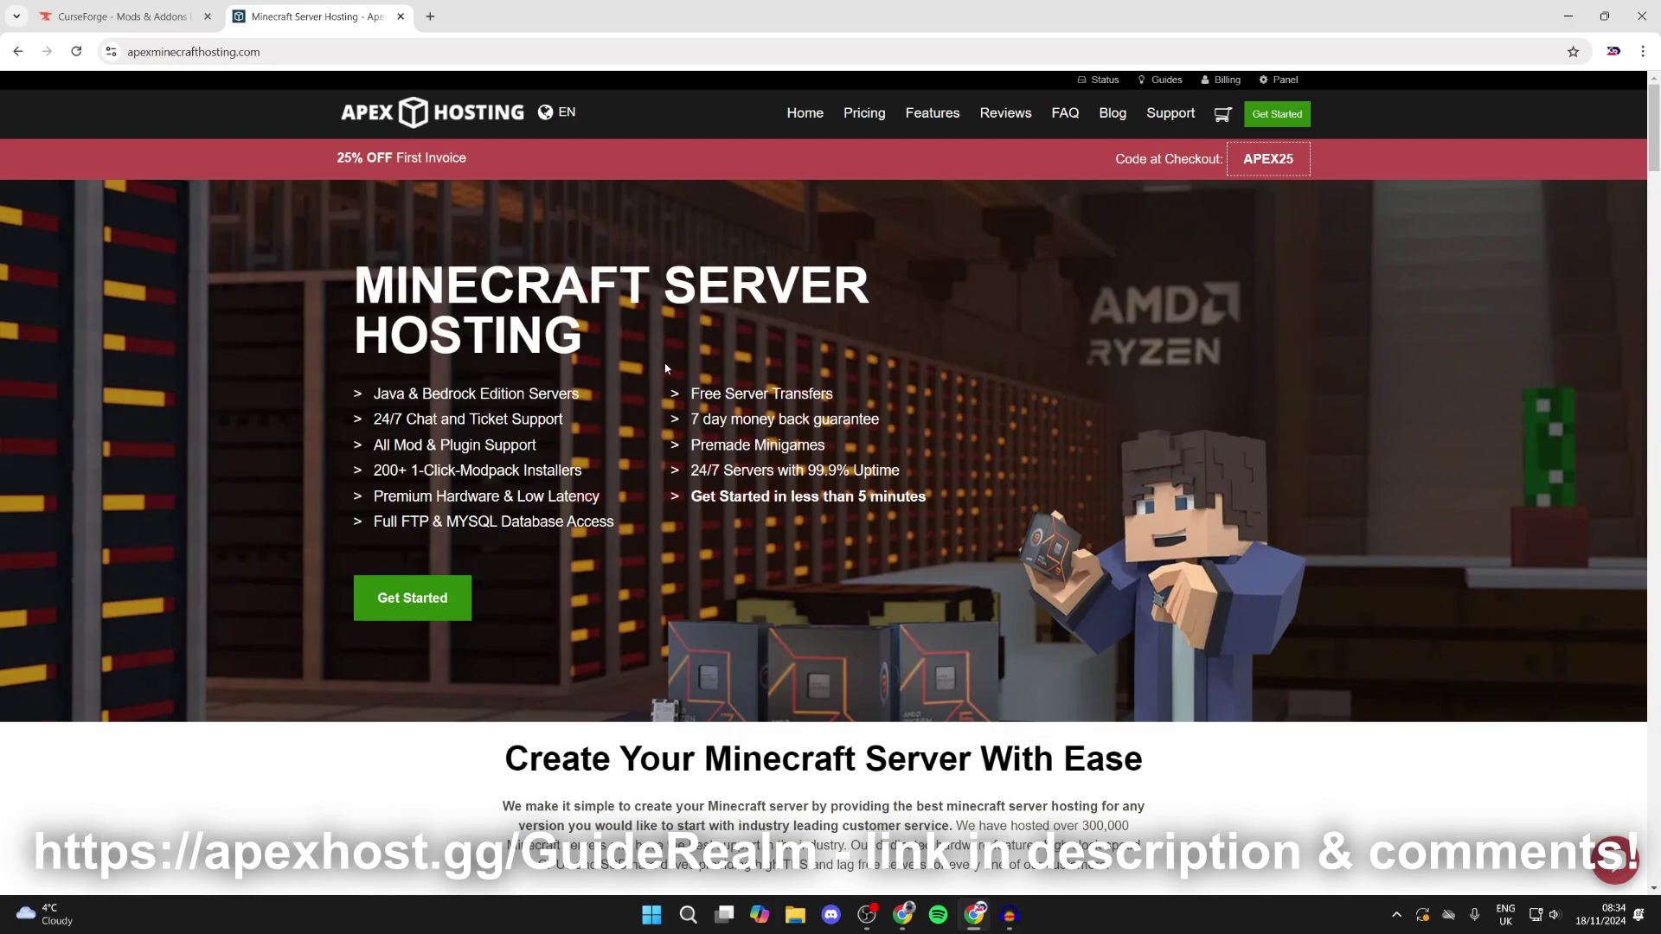
Step: Review the Apex Hosting home page, including the first-invoice discount and the Minecraft server hosting features
scroll(666, 369, down, 2)
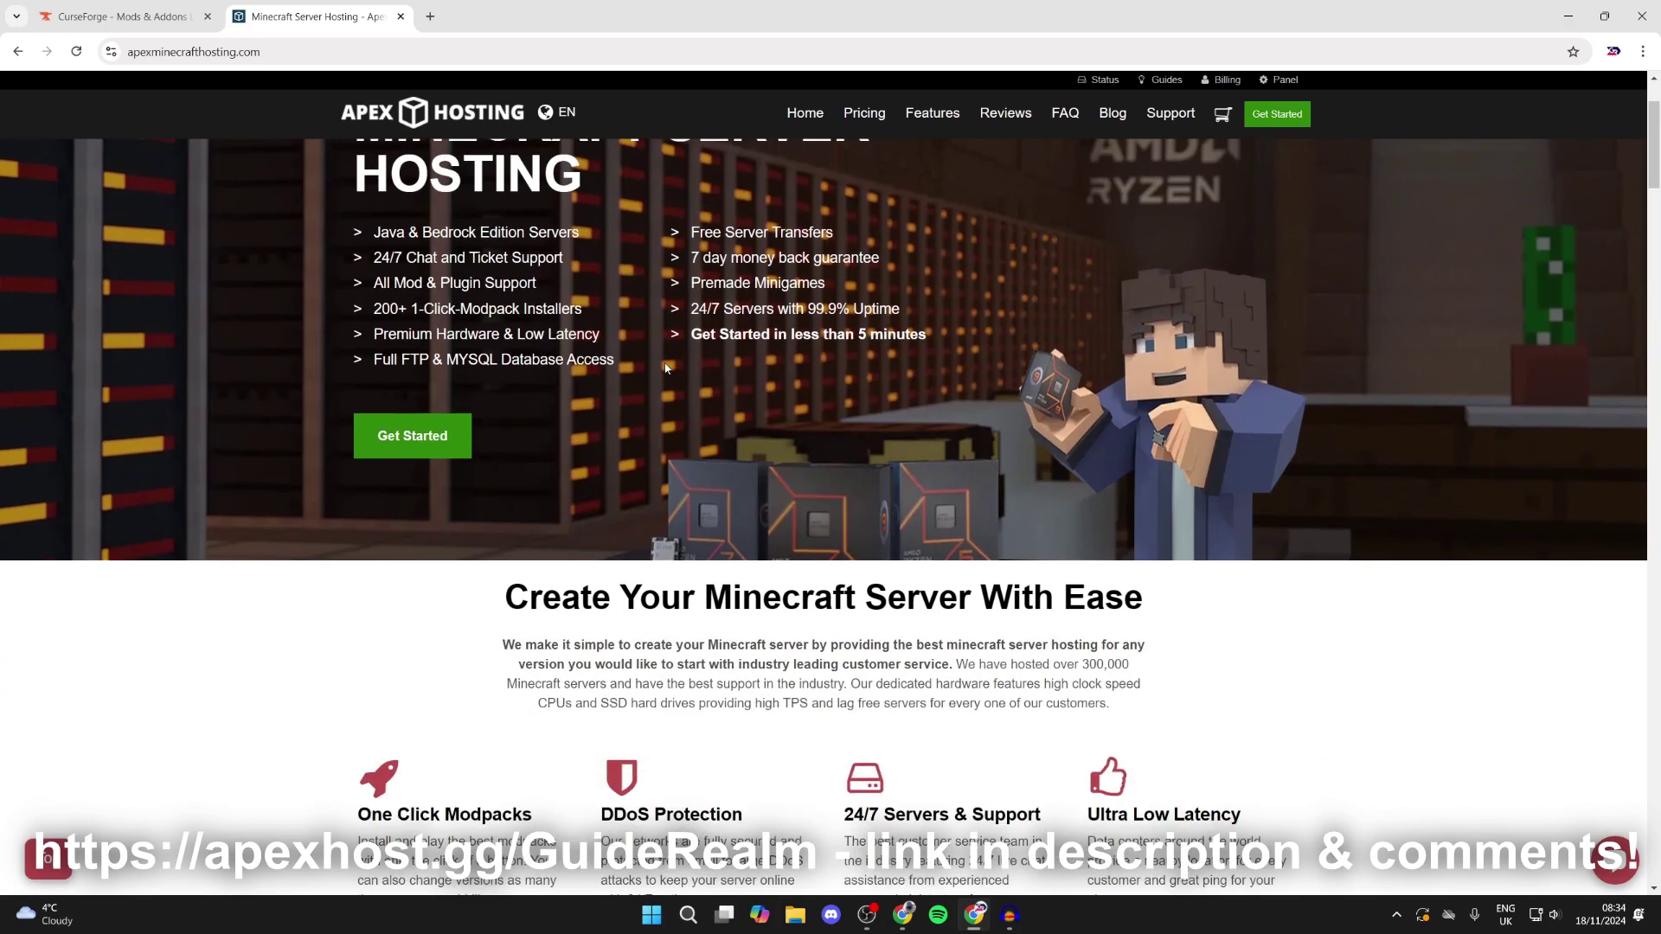
scroll(666, 369, up, 2)
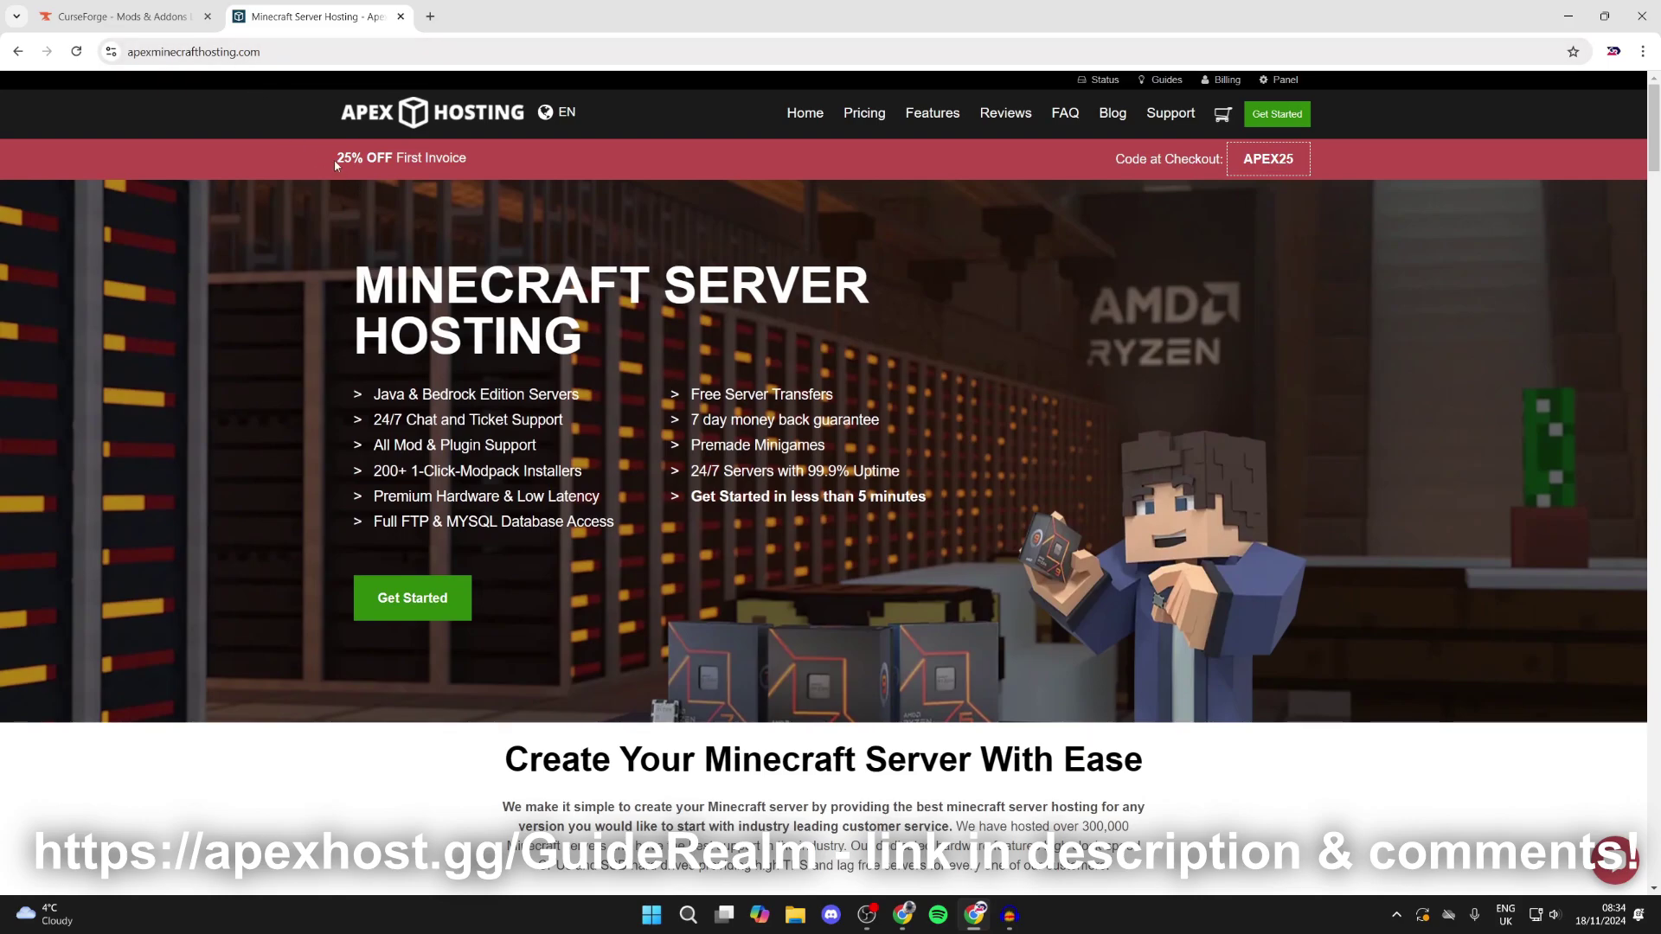
drag(336, 165, 469, 160)
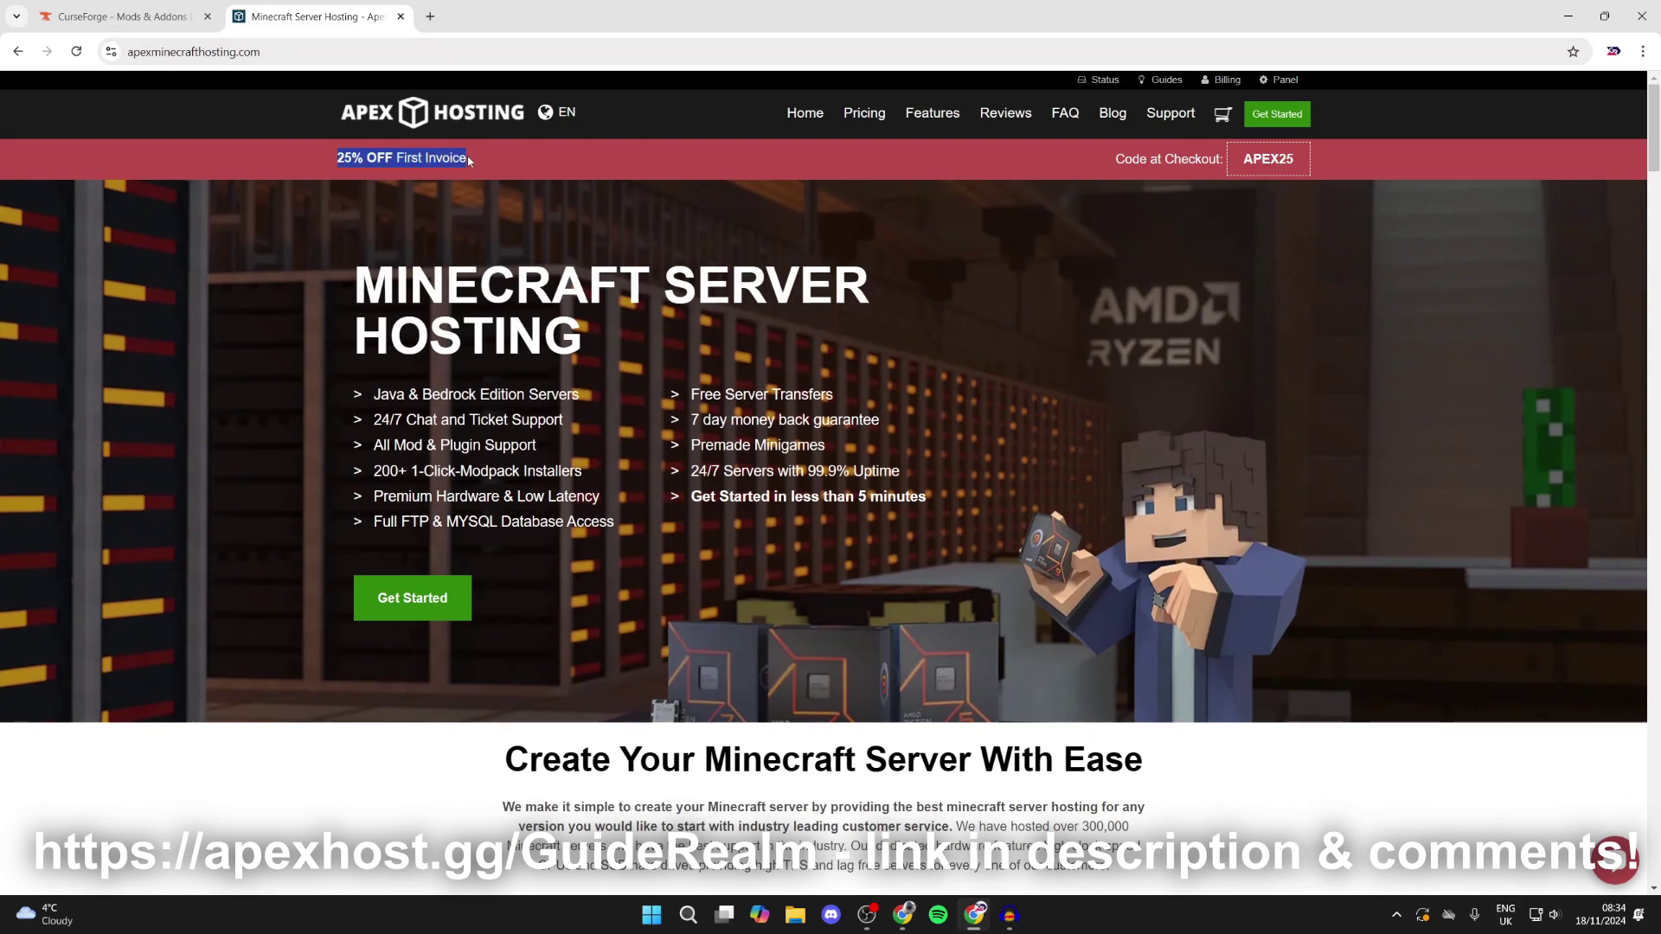
click(467, 157)
scroll(450, 431, down, 5)
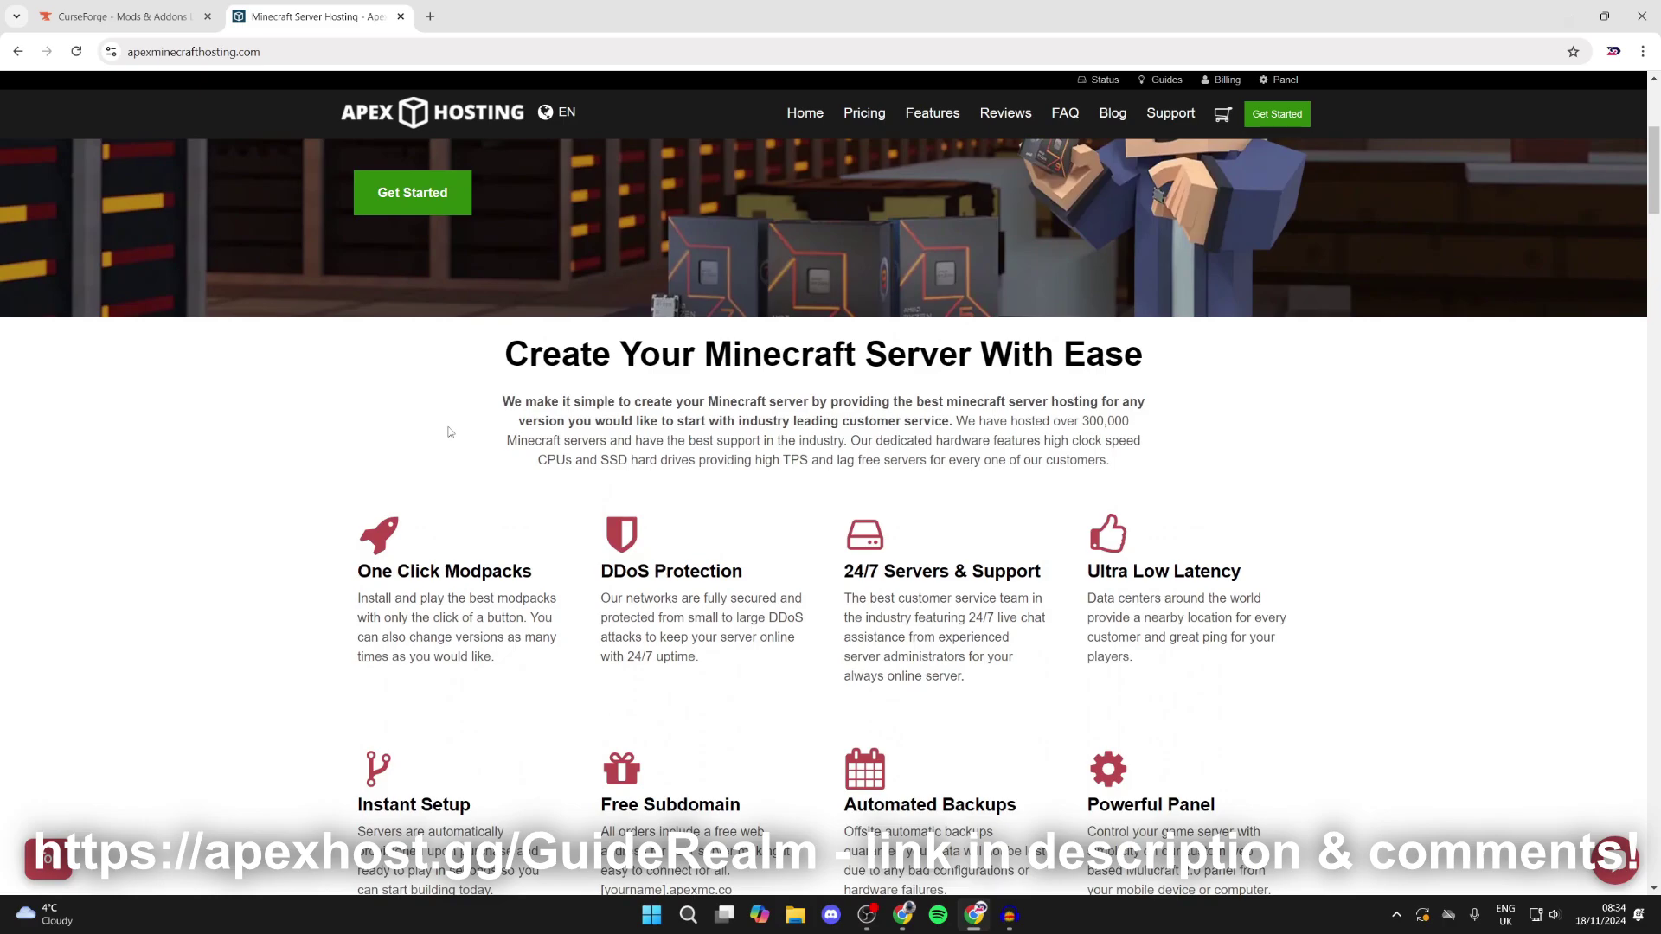
scroll(449, 432, down, 2)
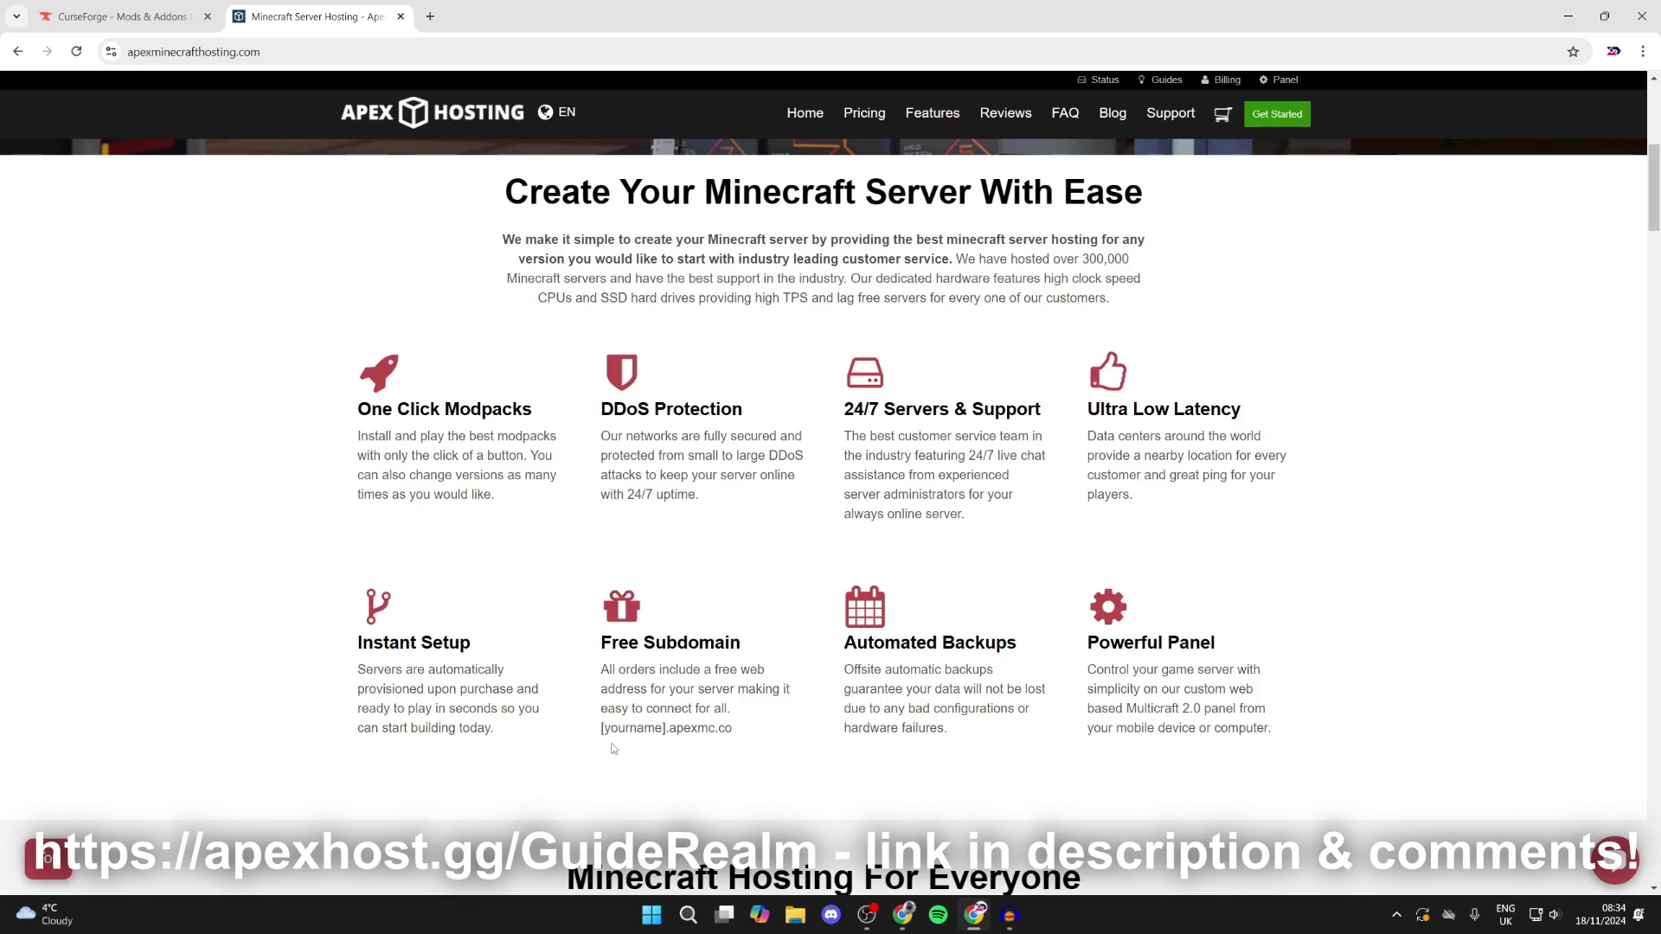
scroll(613, 748, up, 7)
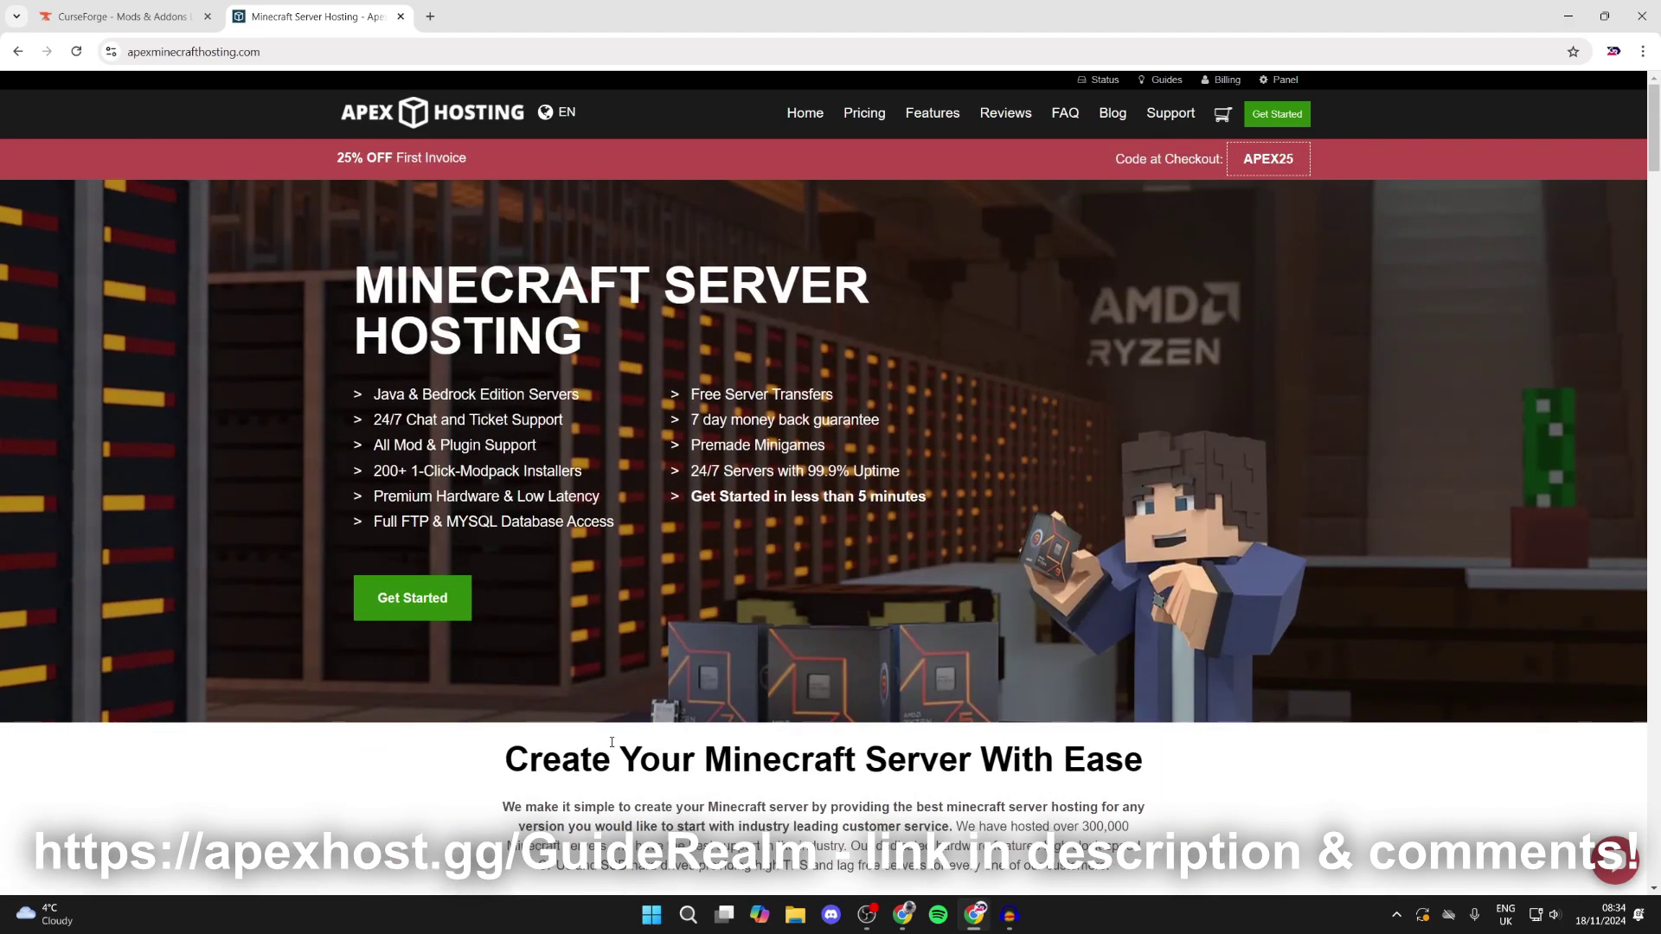
Step: Return to the CurseForge website and download the standalone CurseForge app for Windows
key(ctrl+shift+Tab)
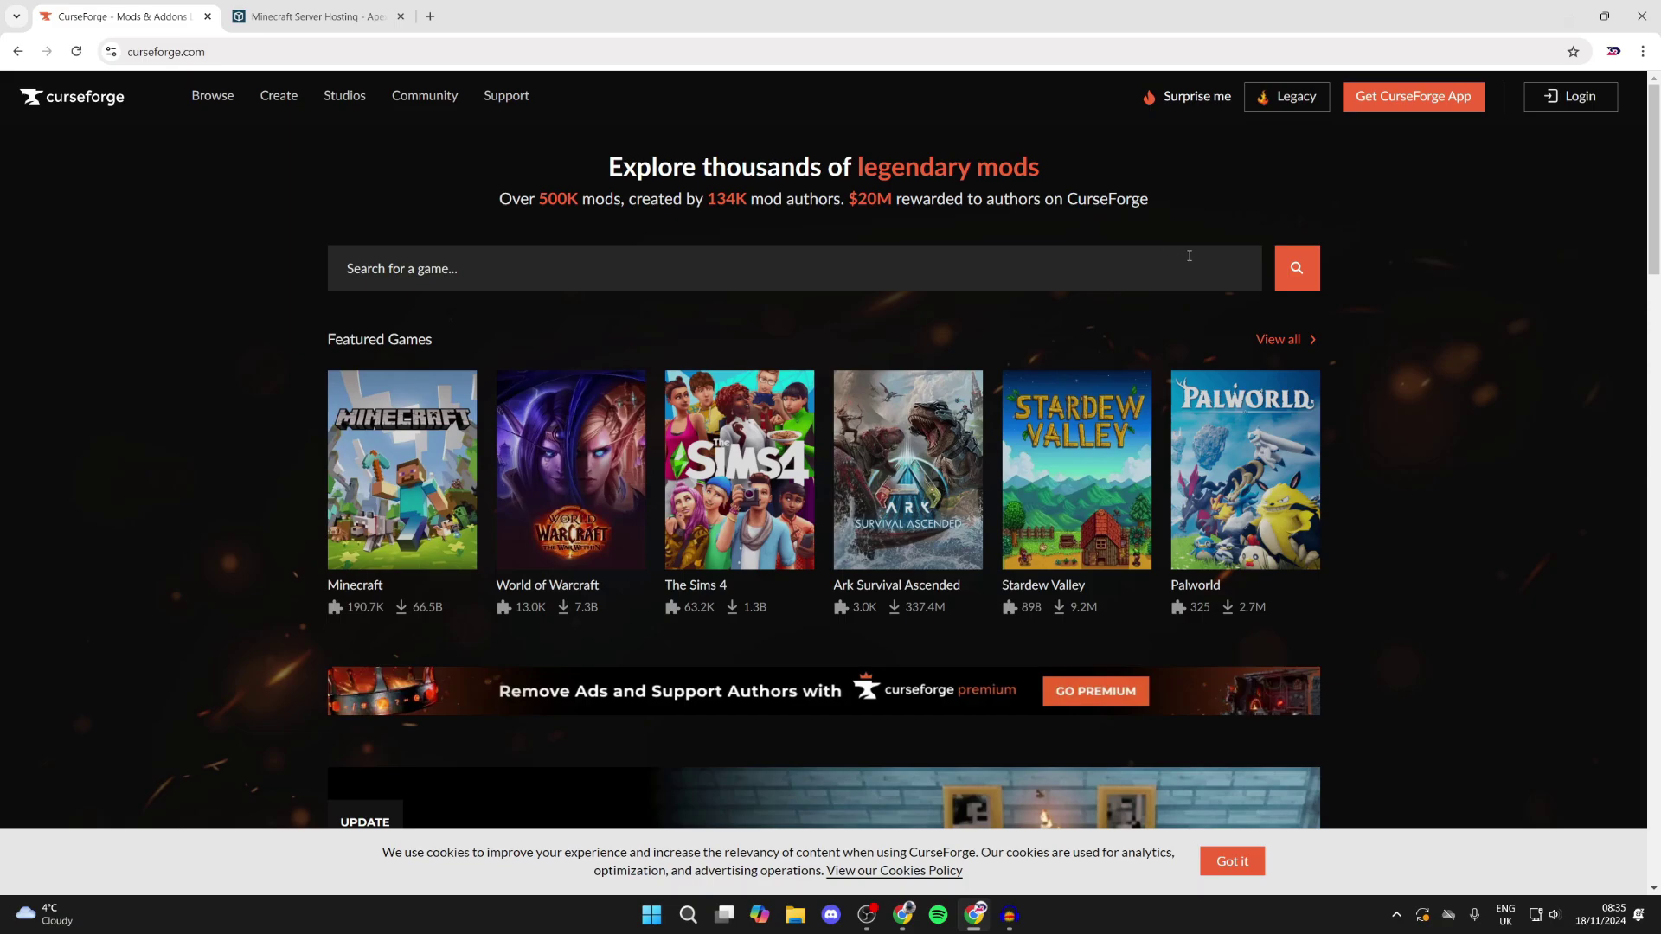
click(1419, 97)
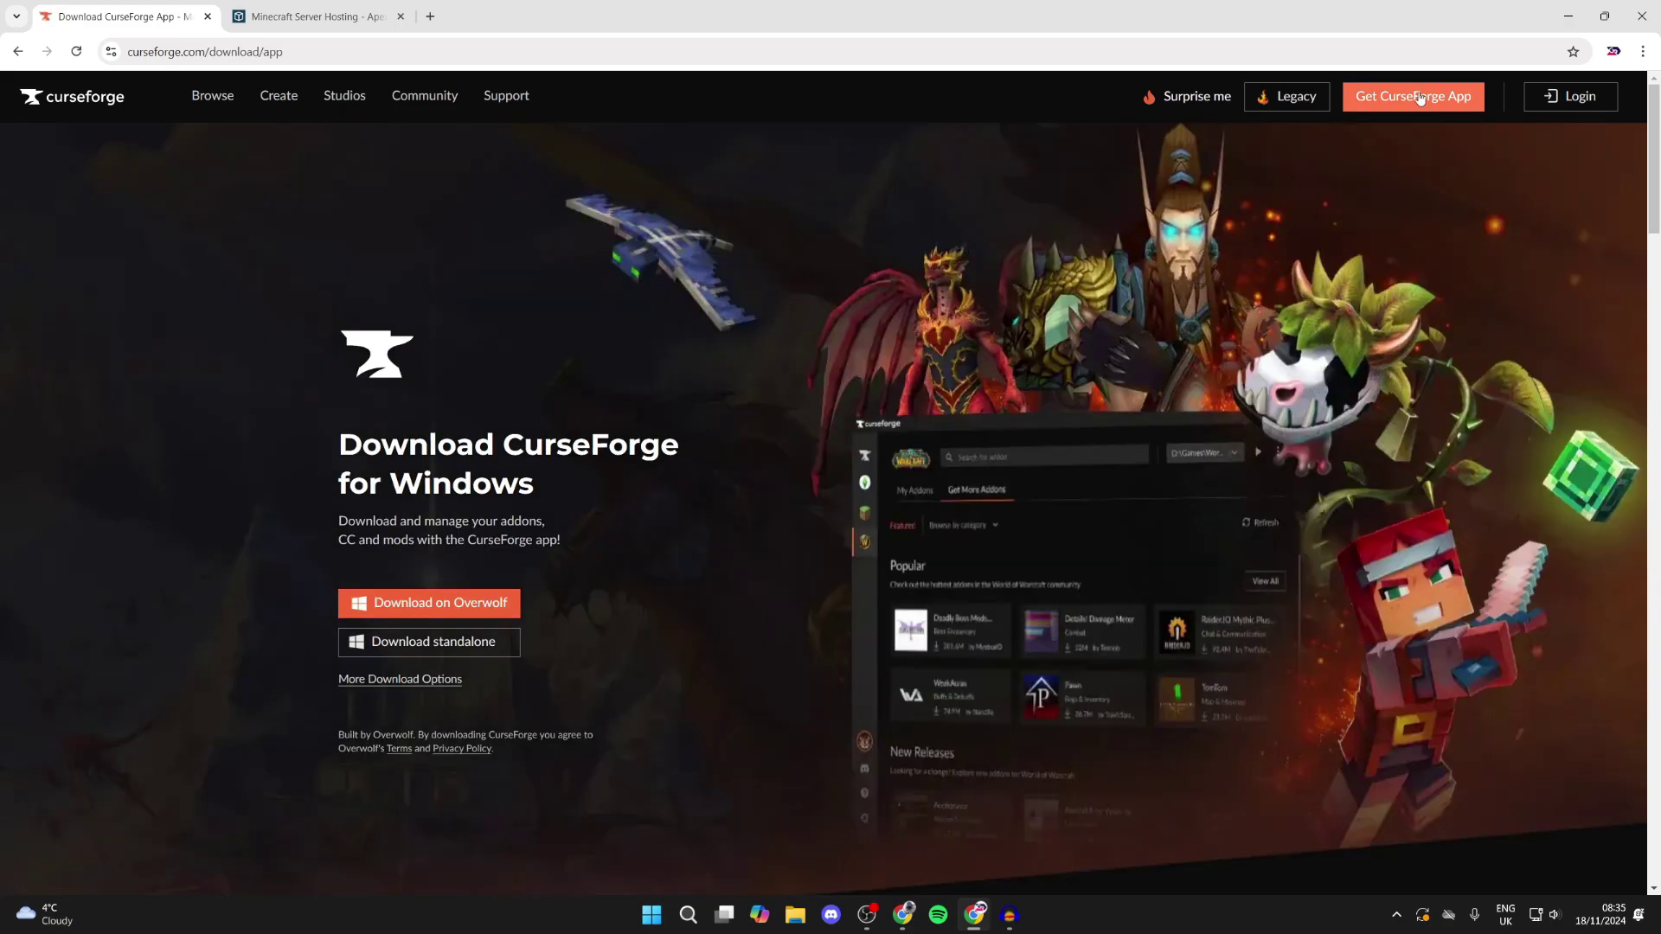
click(408, 640)
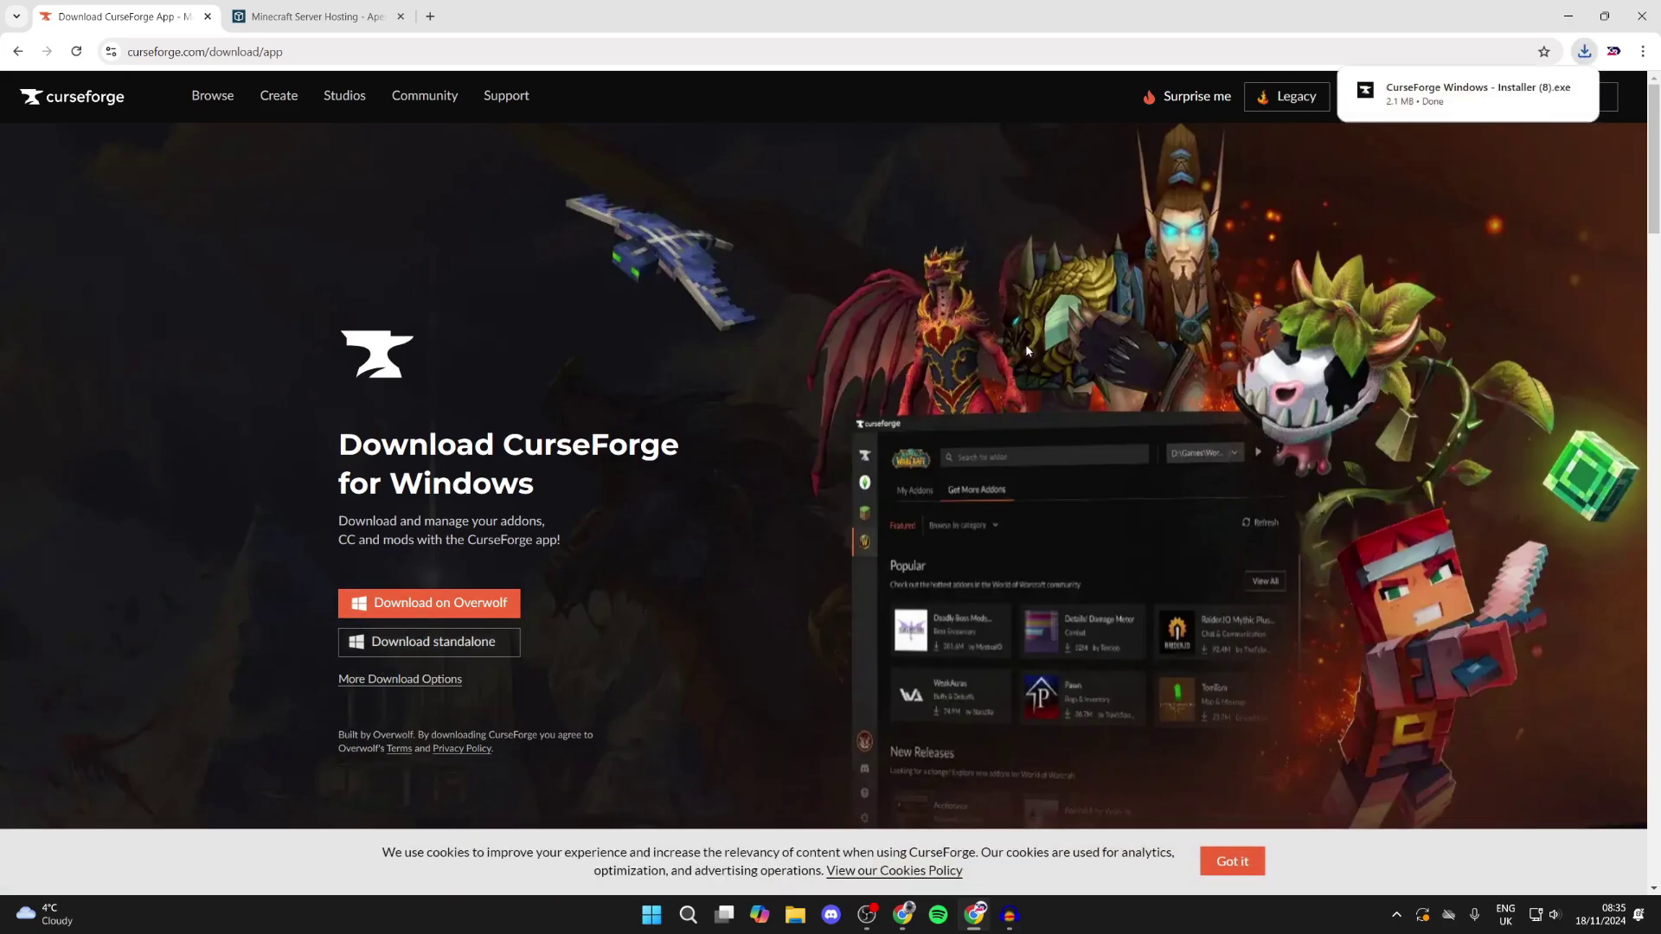
Step: Minimize the browser and run the downloaded CurseForge Windows installer from the Downloads folder in File Explorer
click(1565, 10)
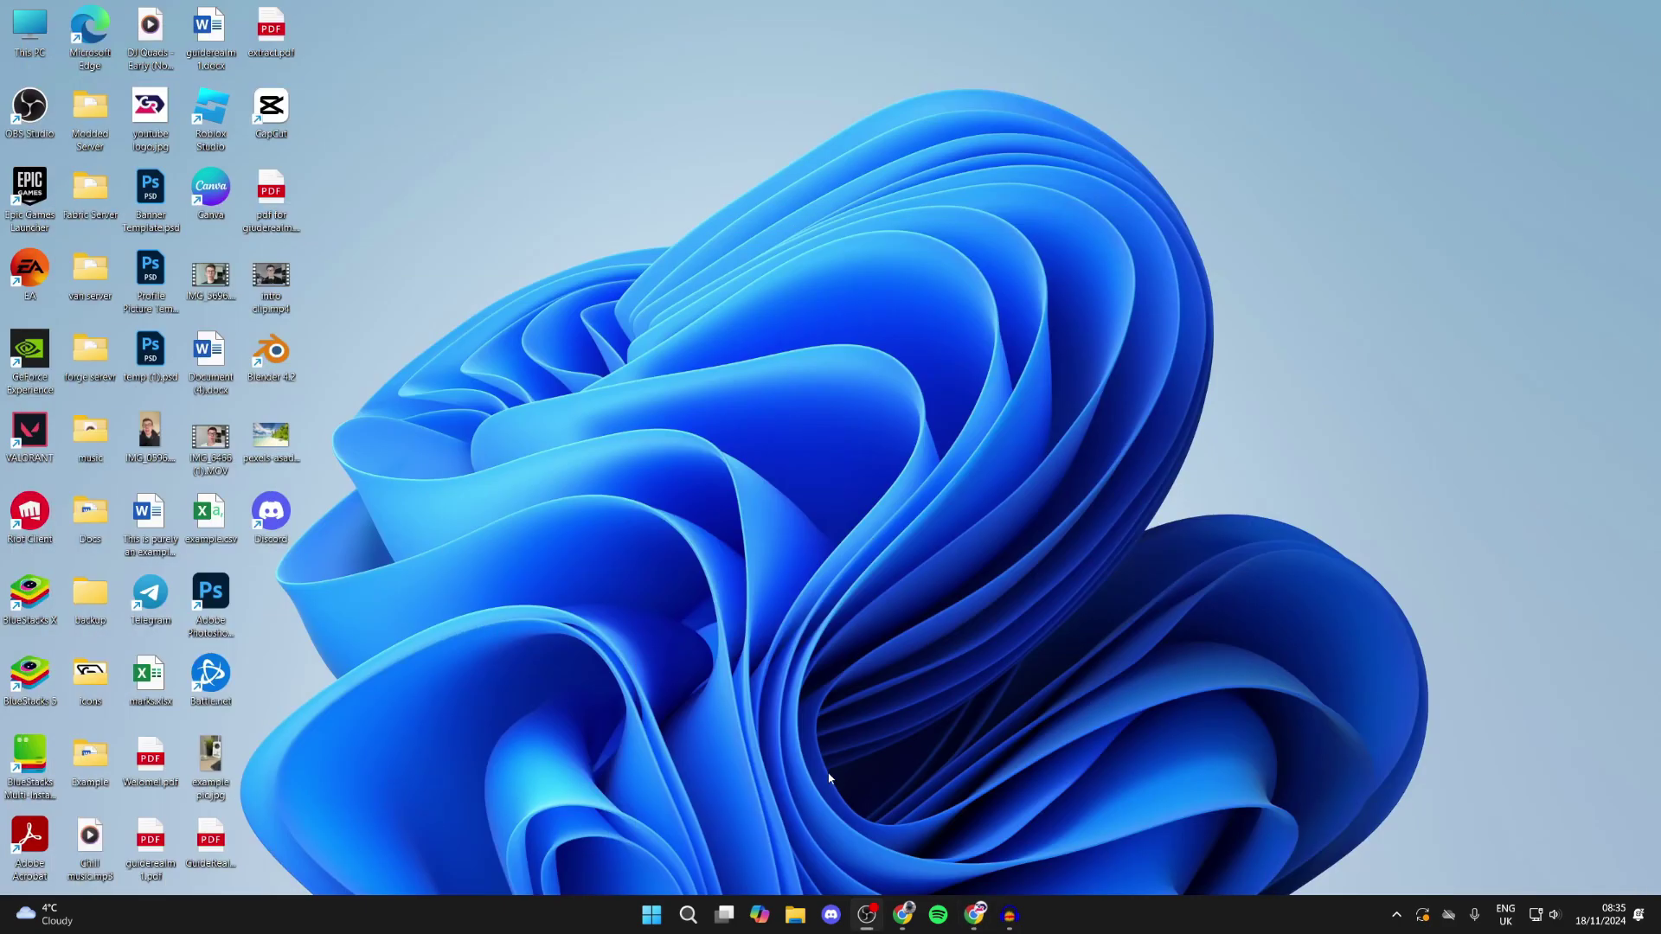
click(795, 912)
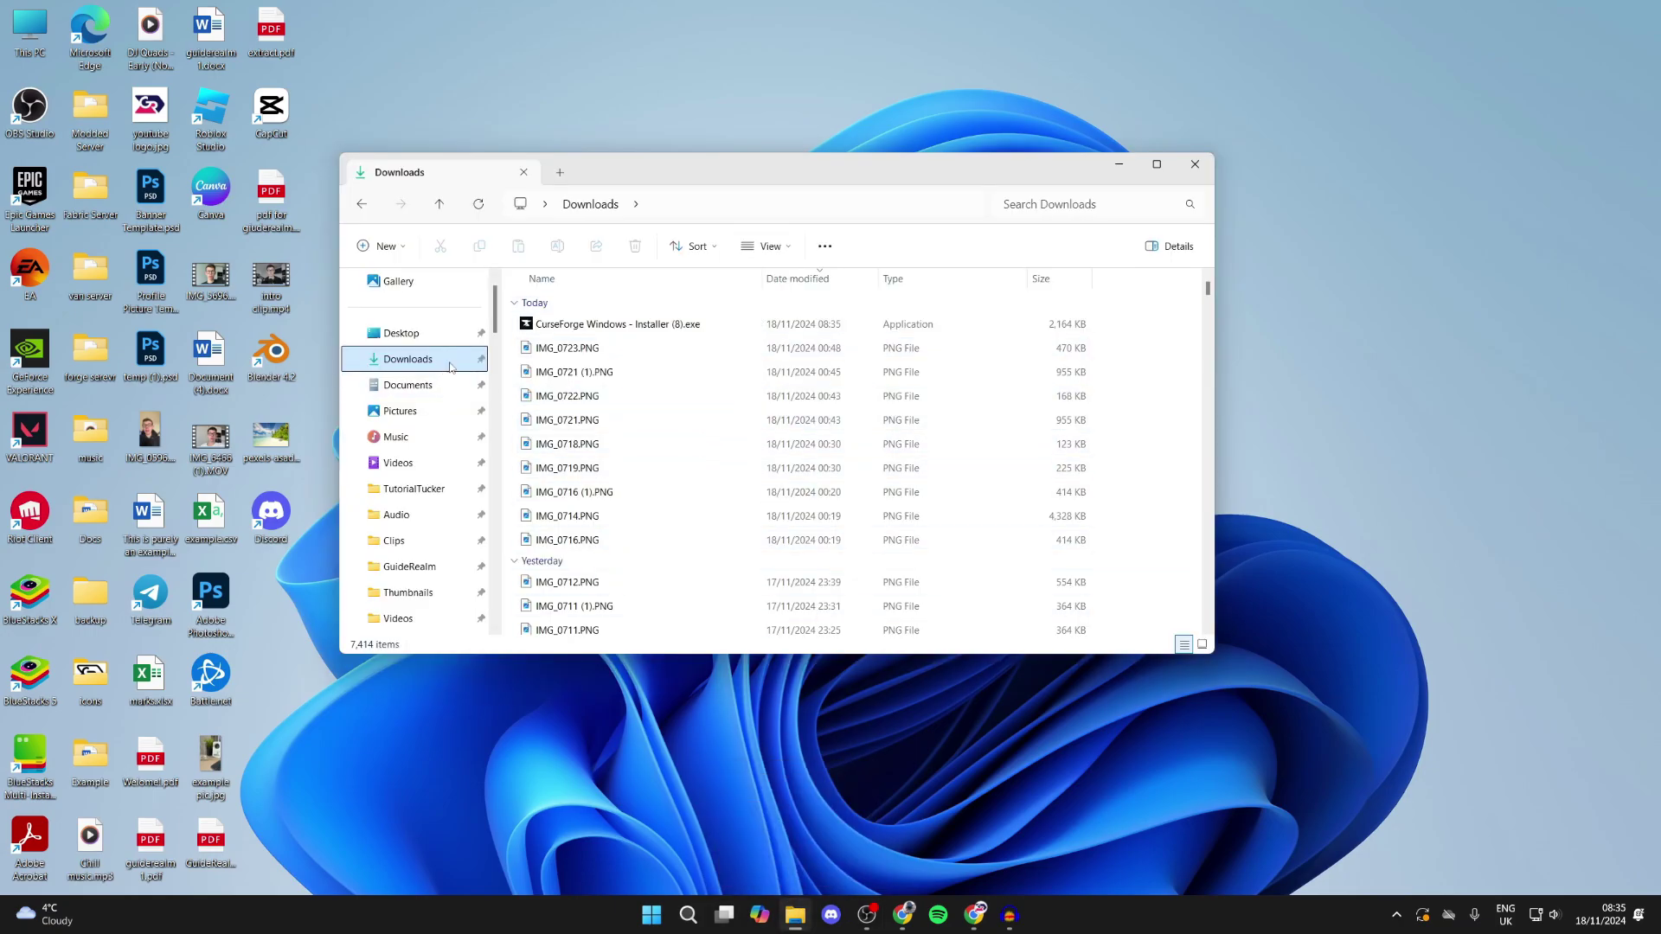
double_click(636, 324)
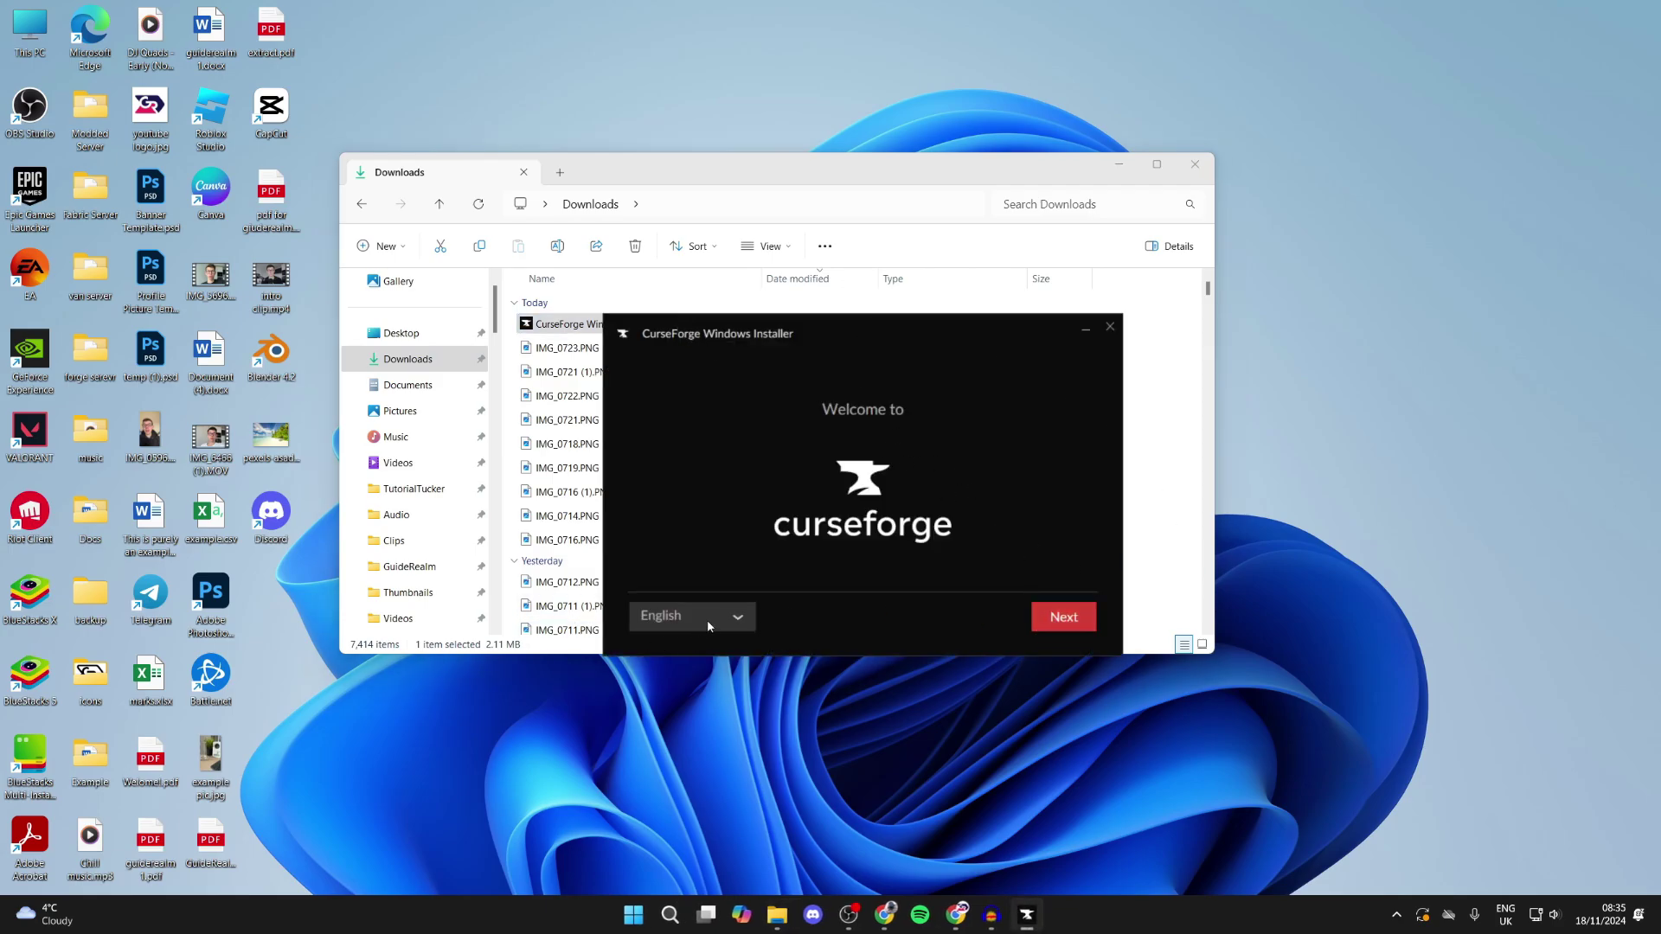
Step: Install CurseForge in English to the default folder, accepting the terms of use and the privacy notice
click(1056, 618)
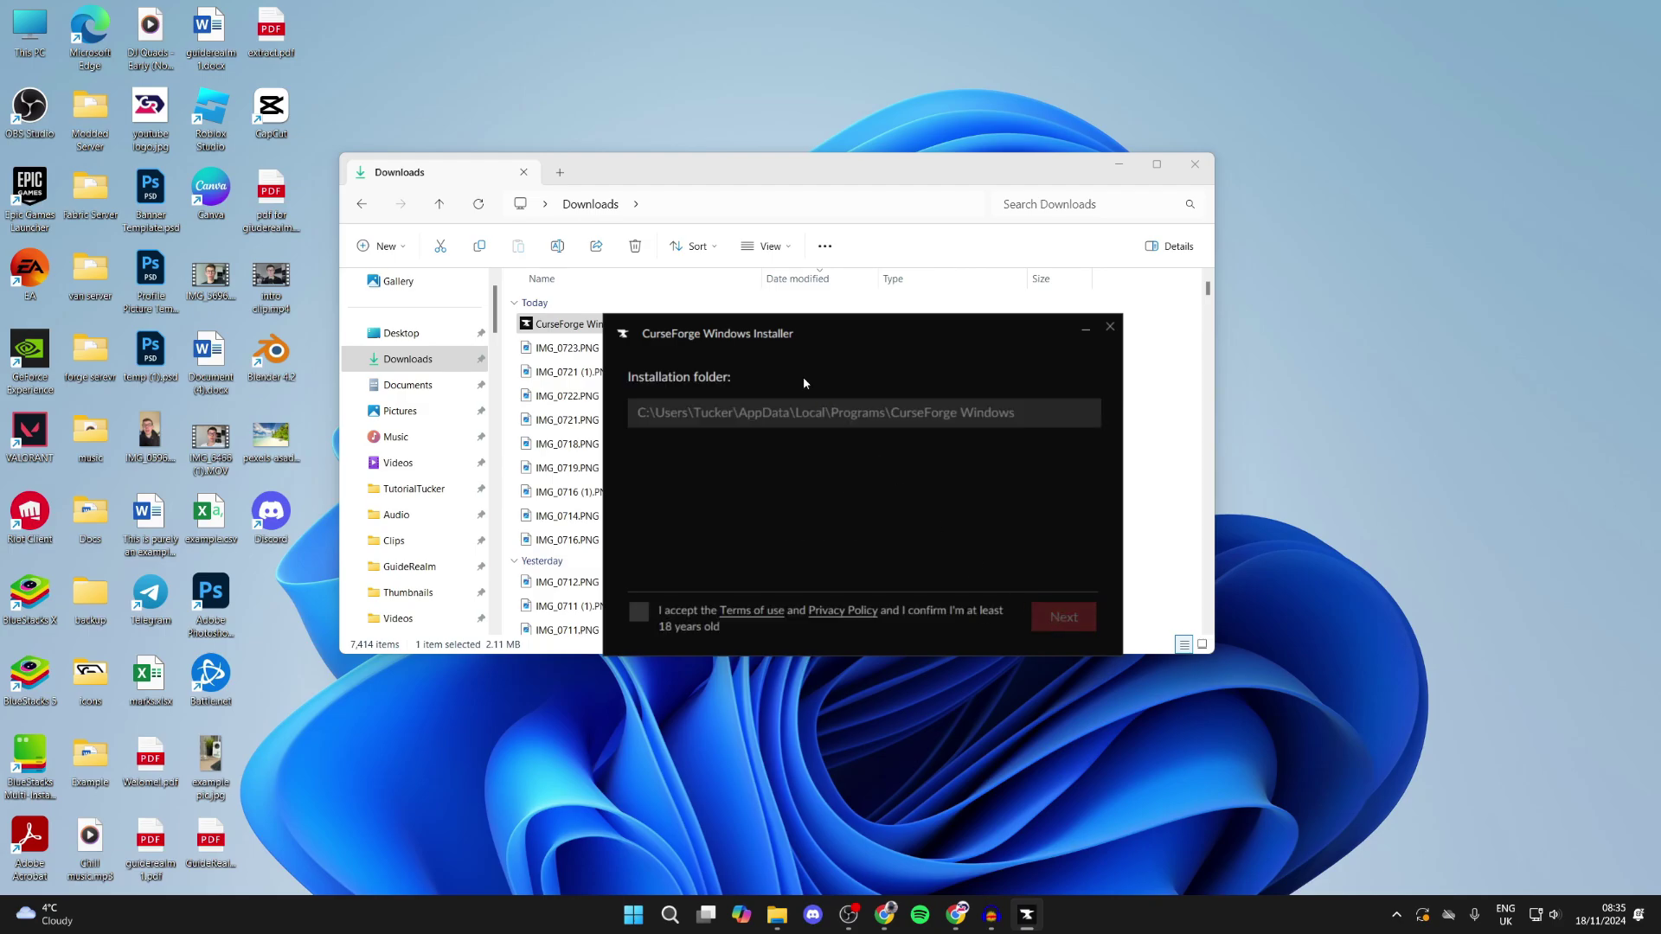
click(638, 612)
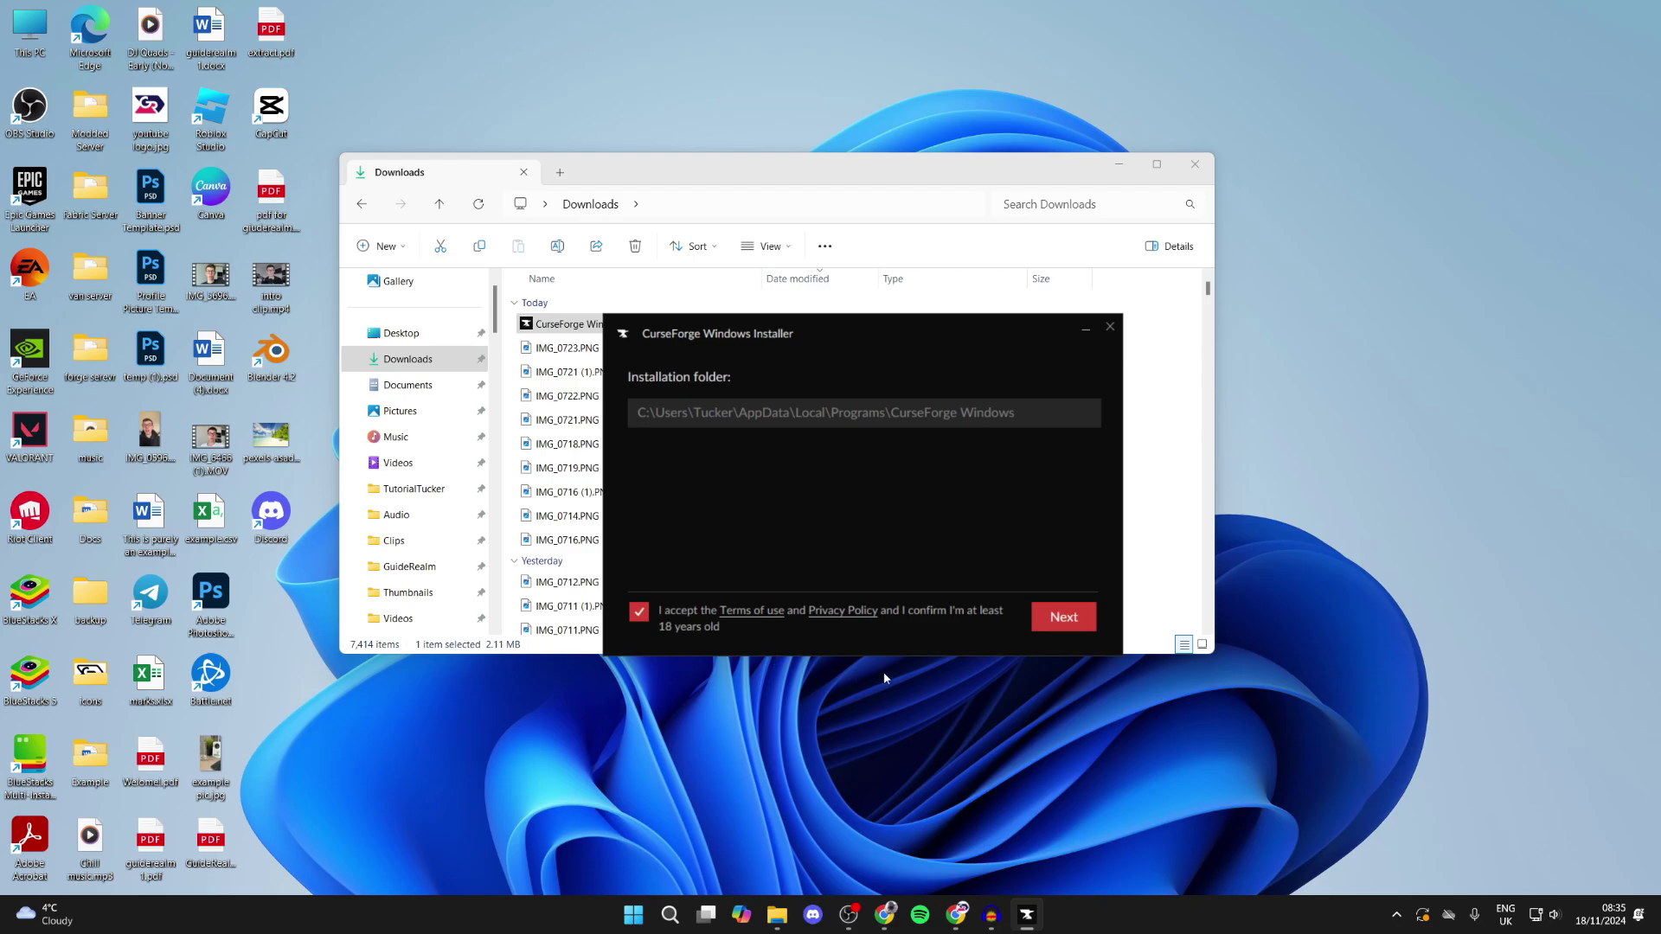
click(1063, 621)
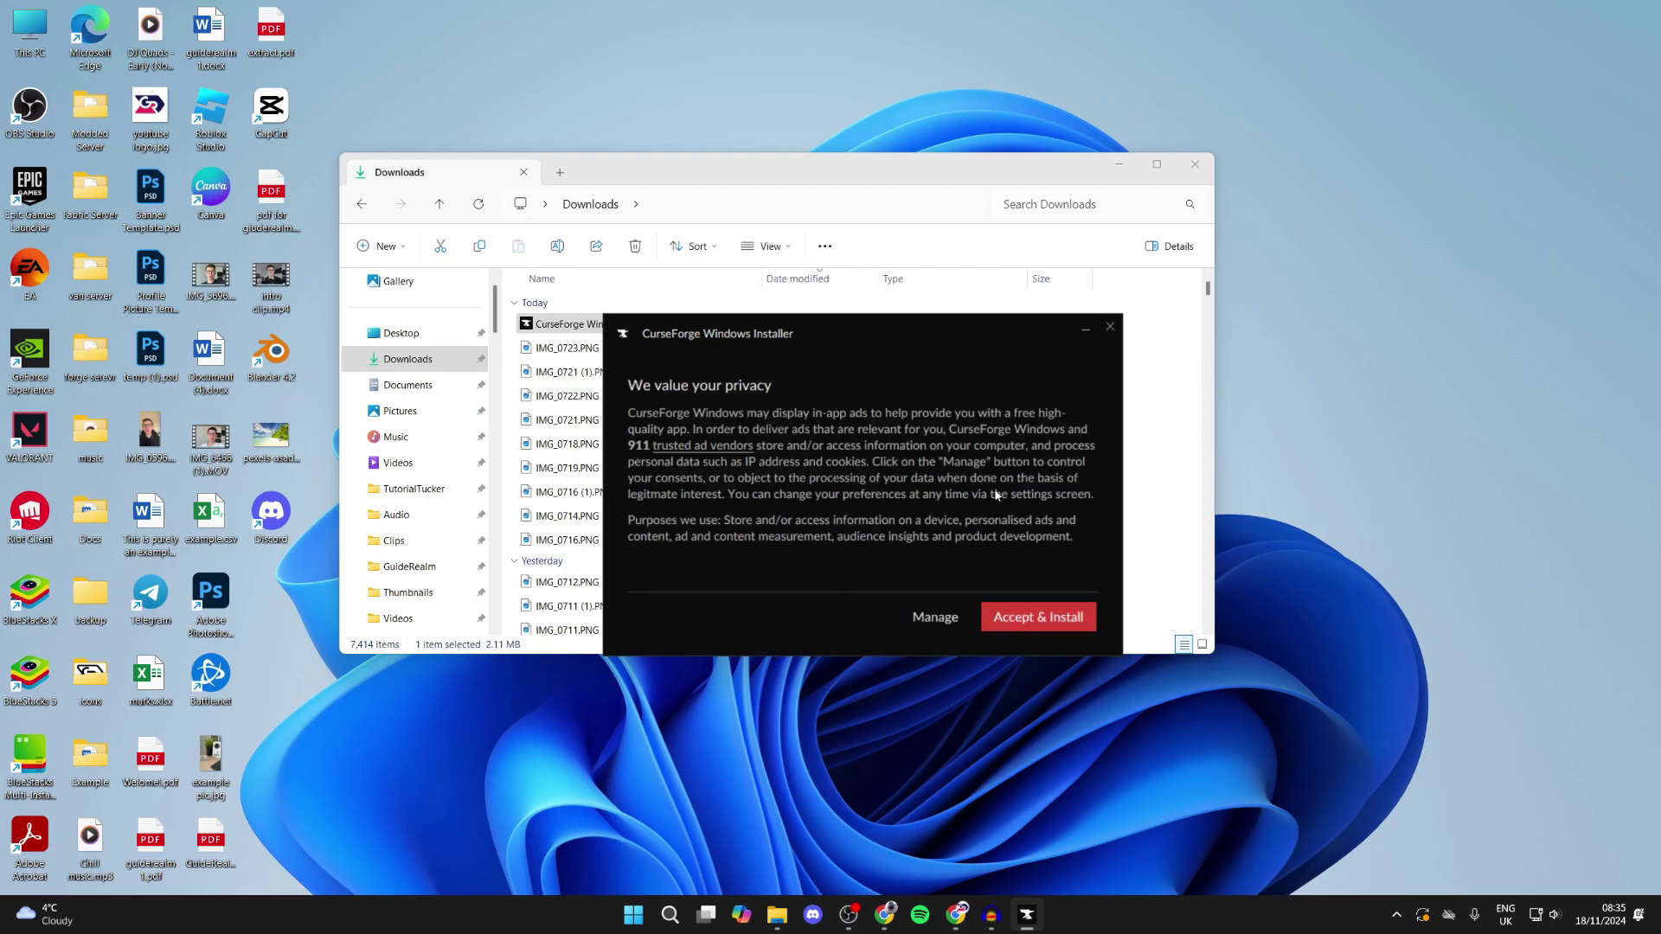
click(1010, 618)
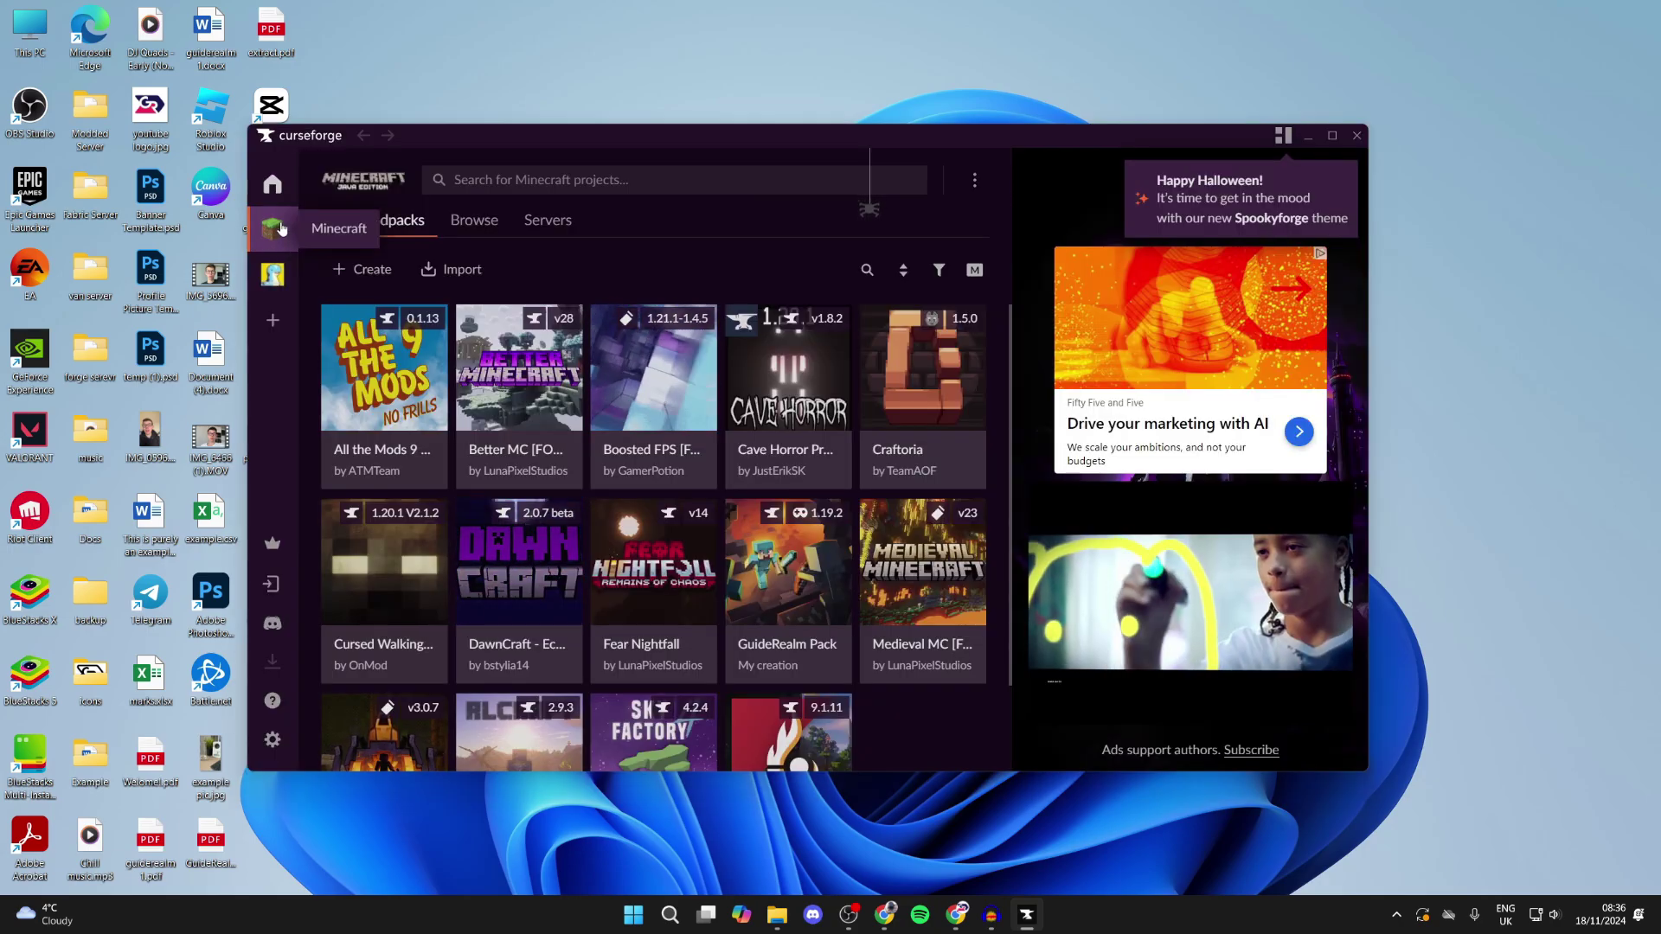
Step: Look at the options for adding a game, then browse the Minecraft catalogue with the project type set to Mods
click(283, 322)
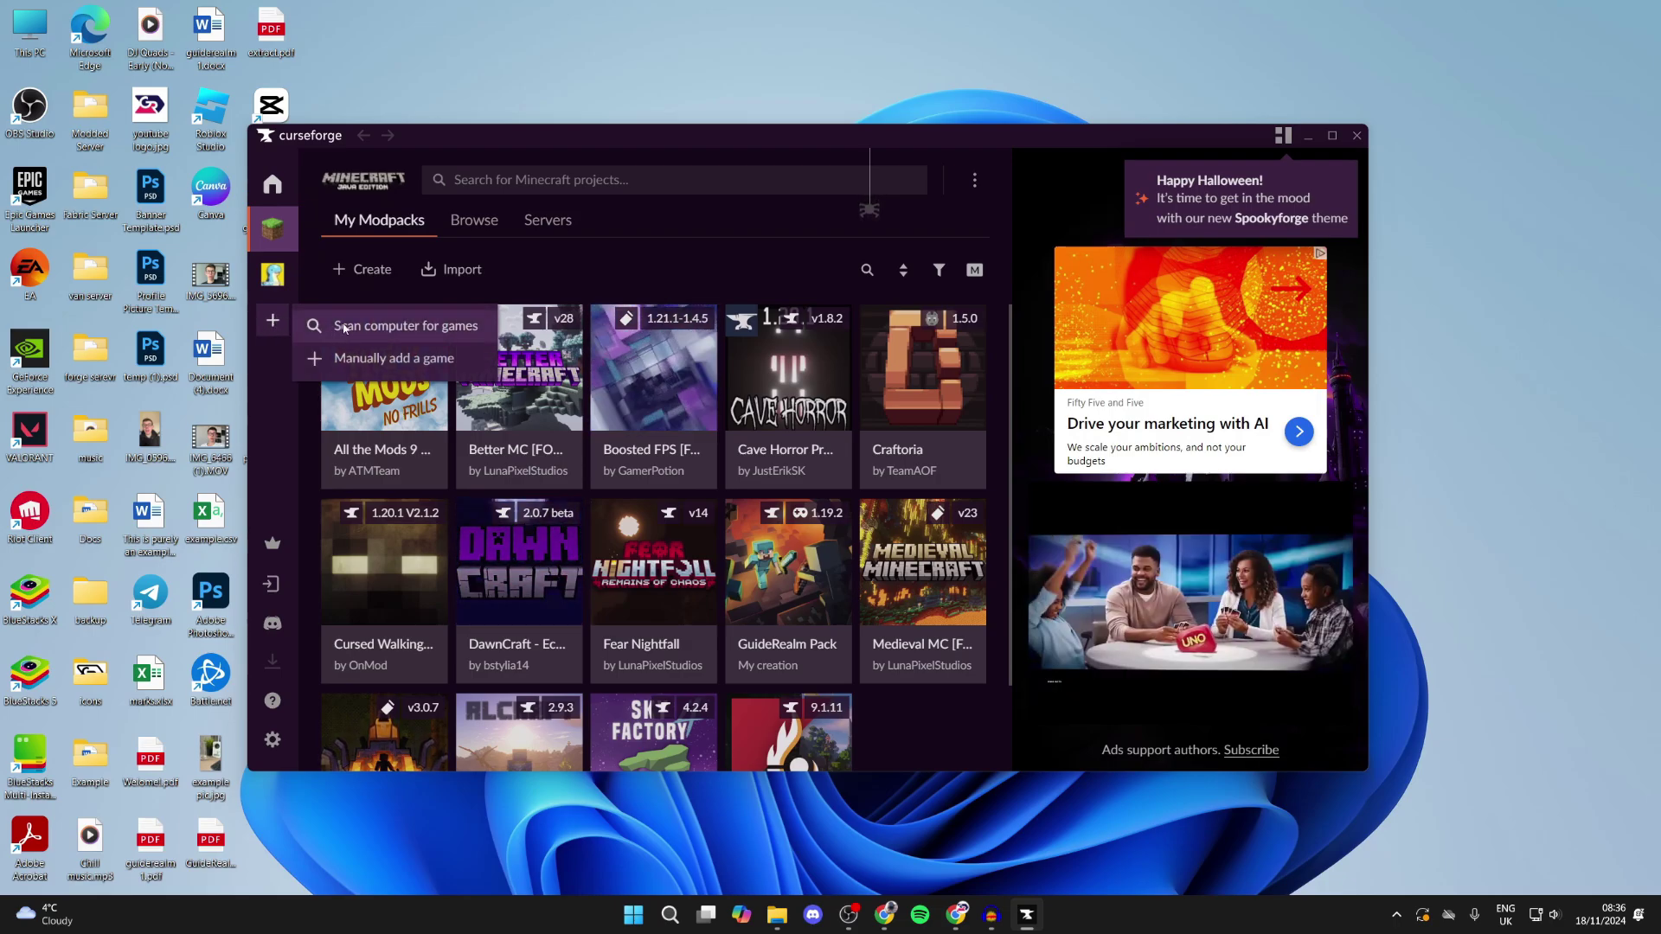
click(475, 227)
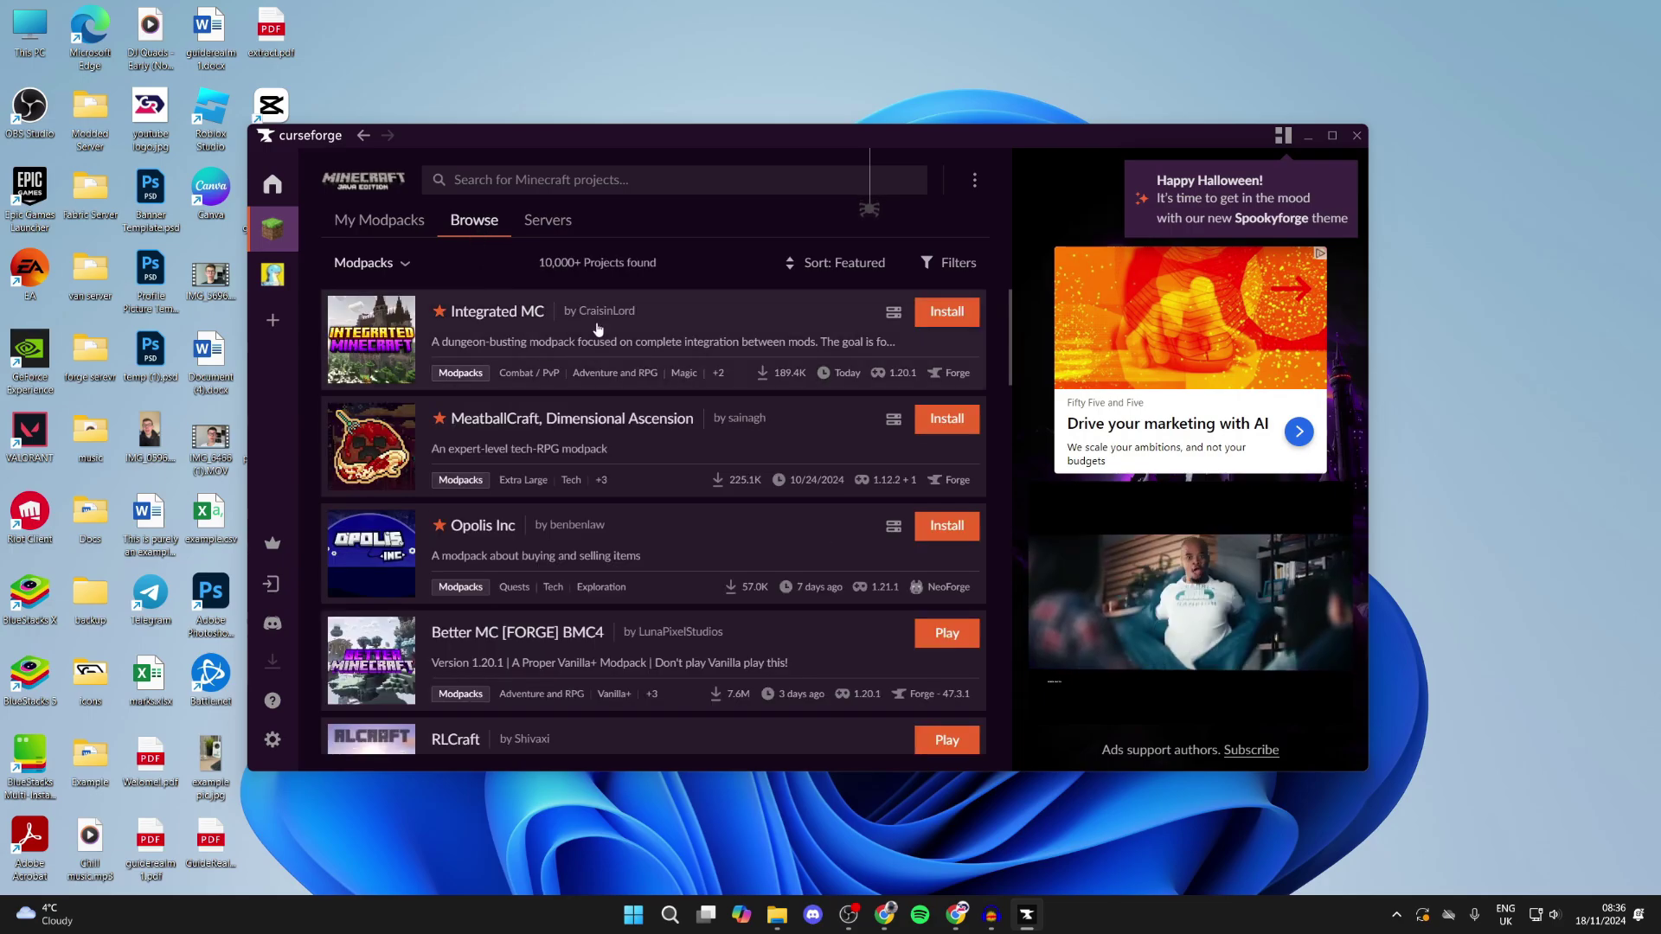
click(367, 263)
click(364, 361)
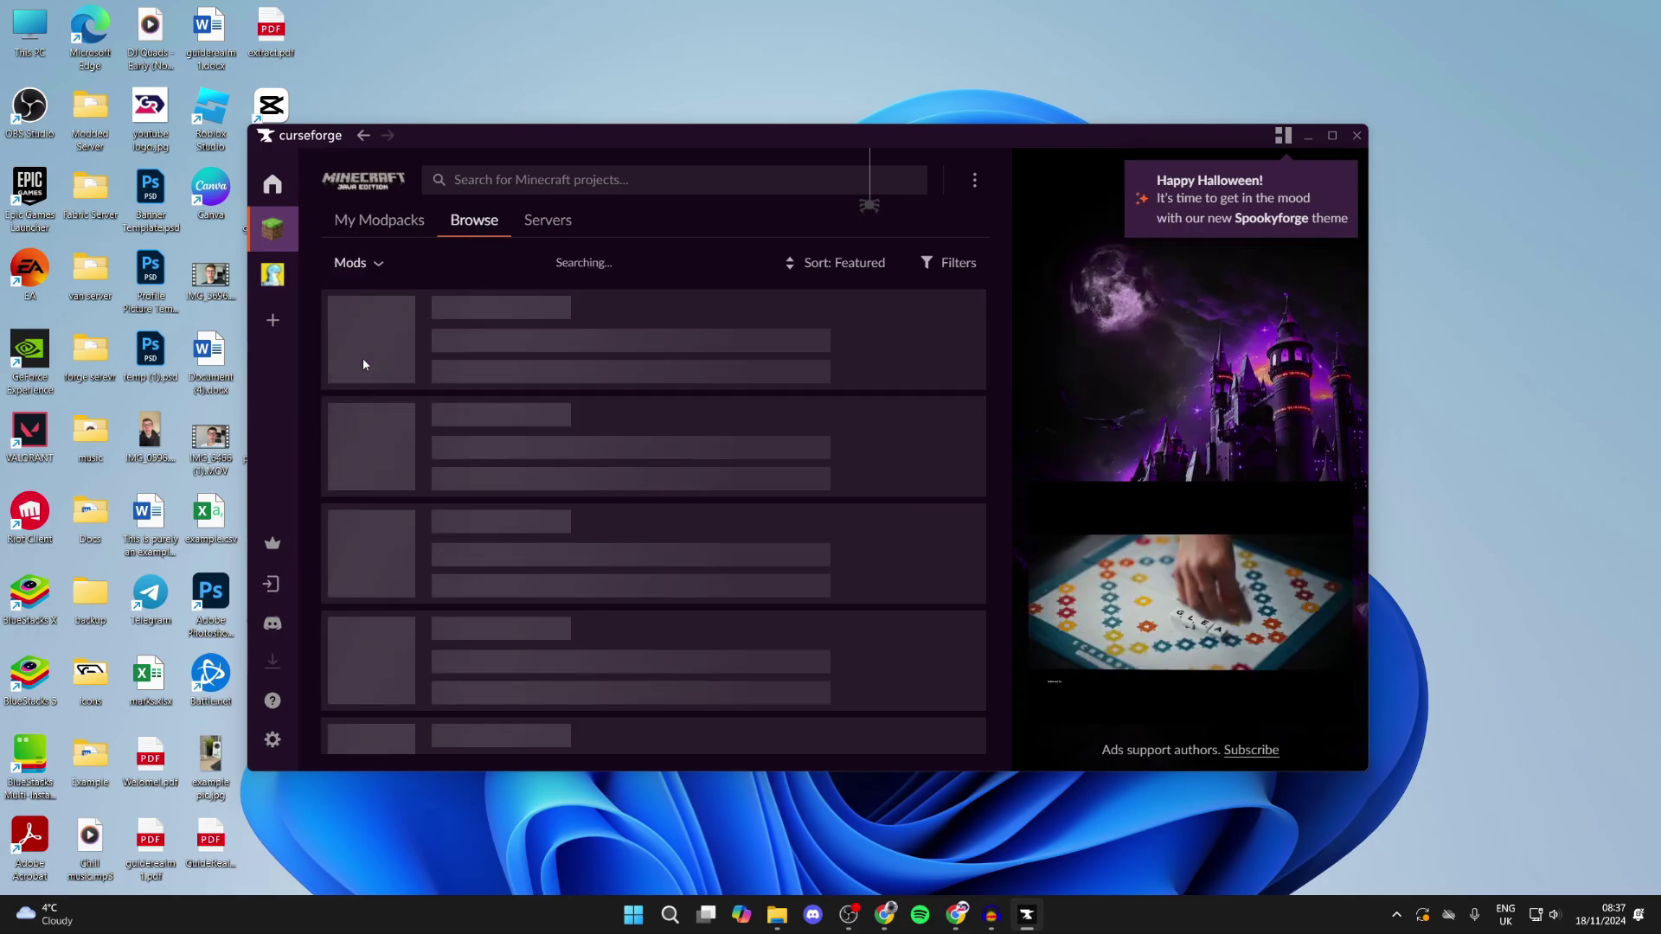
Step: Create a custom modpack profile named GuideRealm Pack with Minecraft version 1.20.1 and the Forge game type
click(389, 223)
click(378, 269)
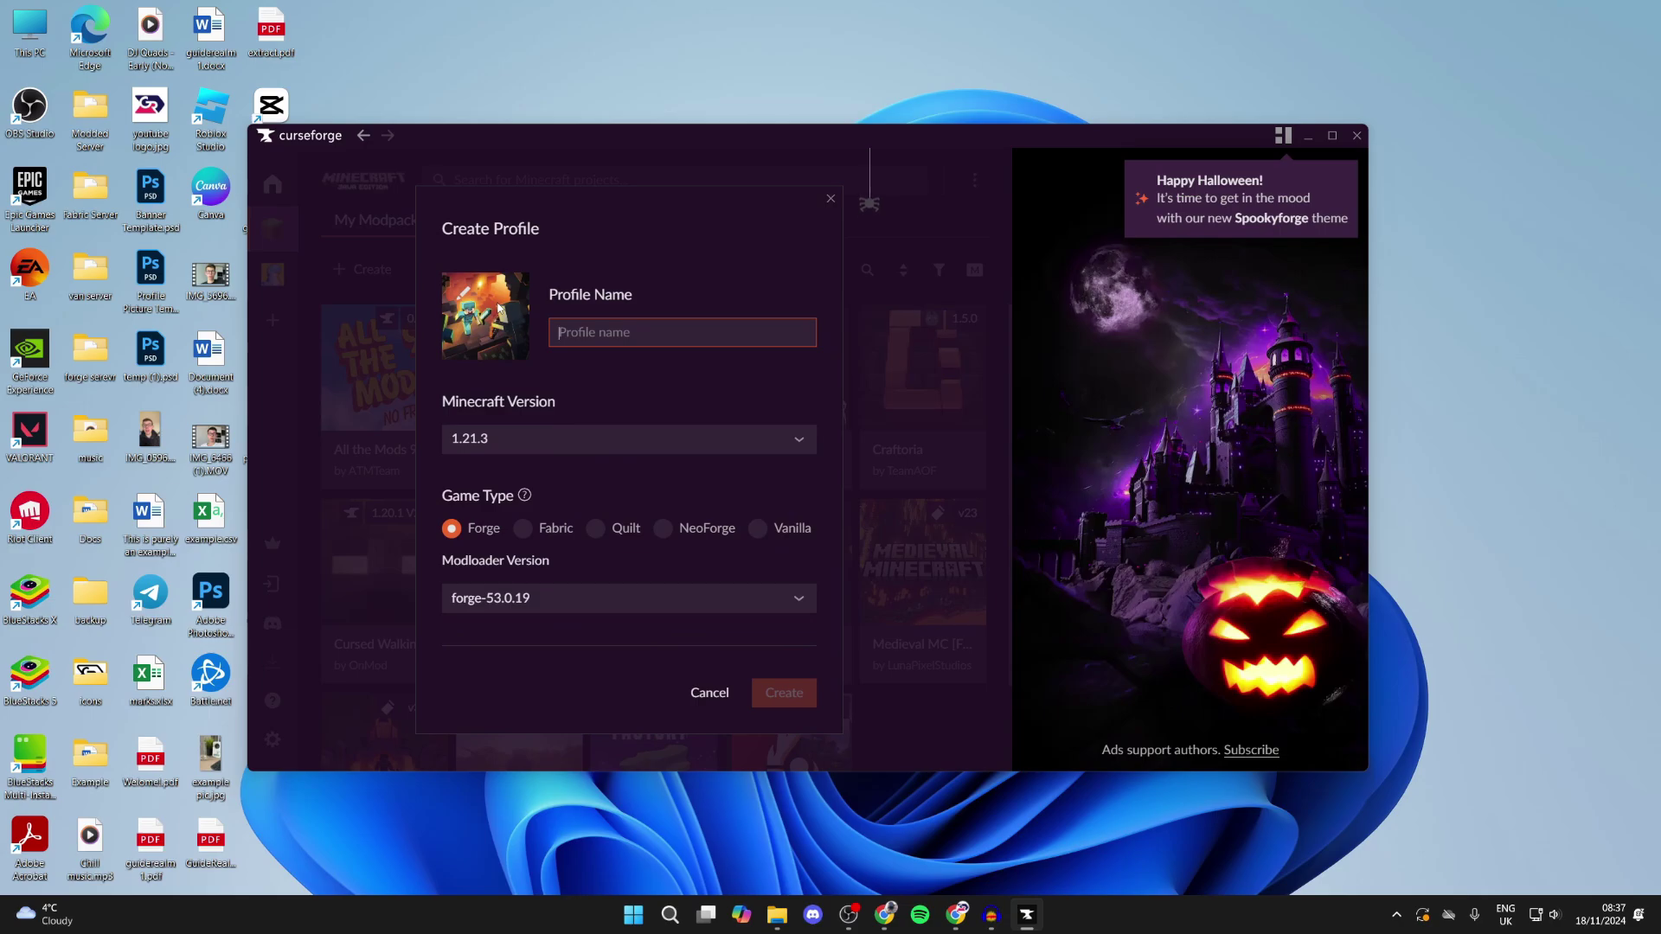
text(GuideRealm Pack)
key(Tab)
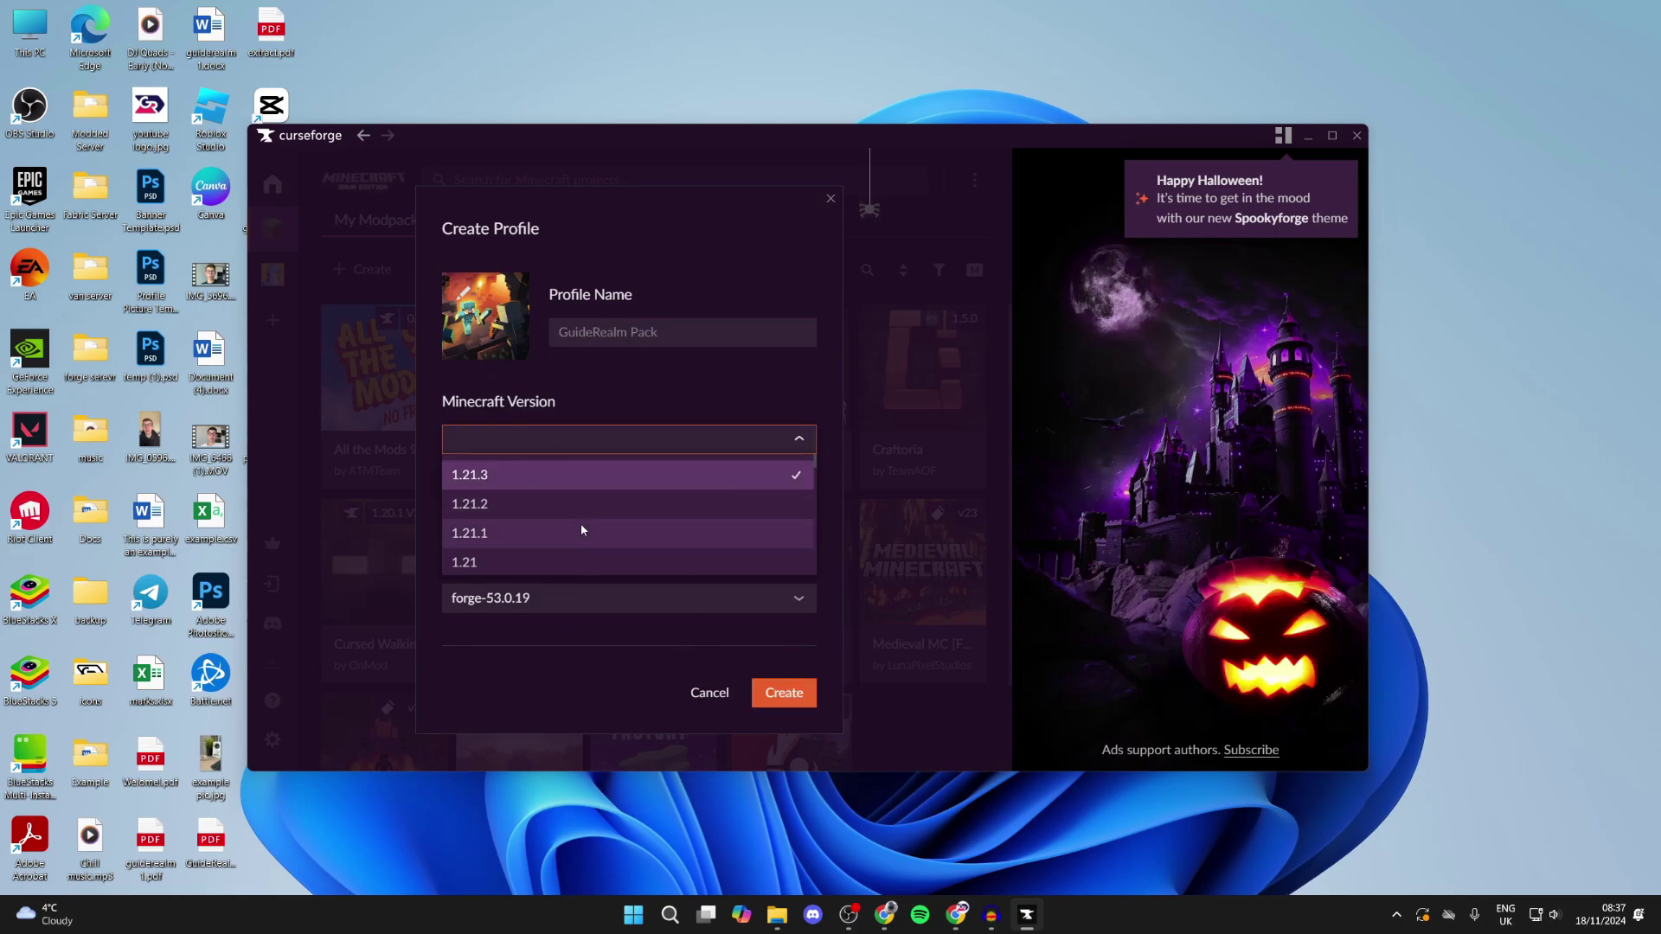
scroll(579, 529, down, 1)
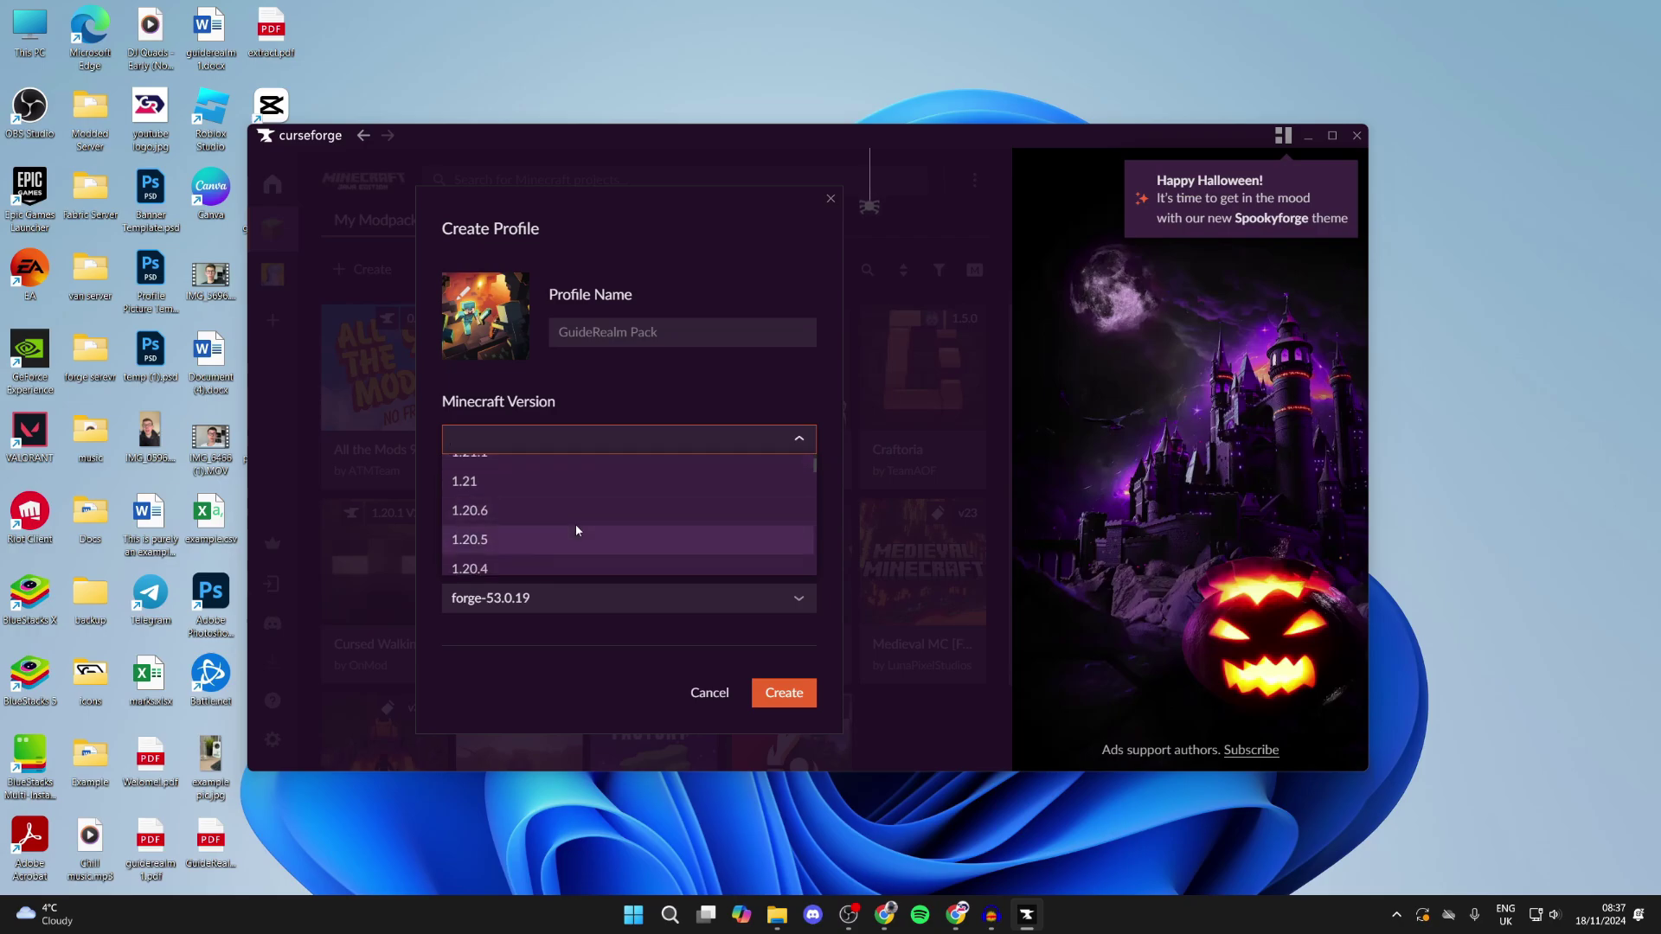
scroll(574, 524, down, 3)
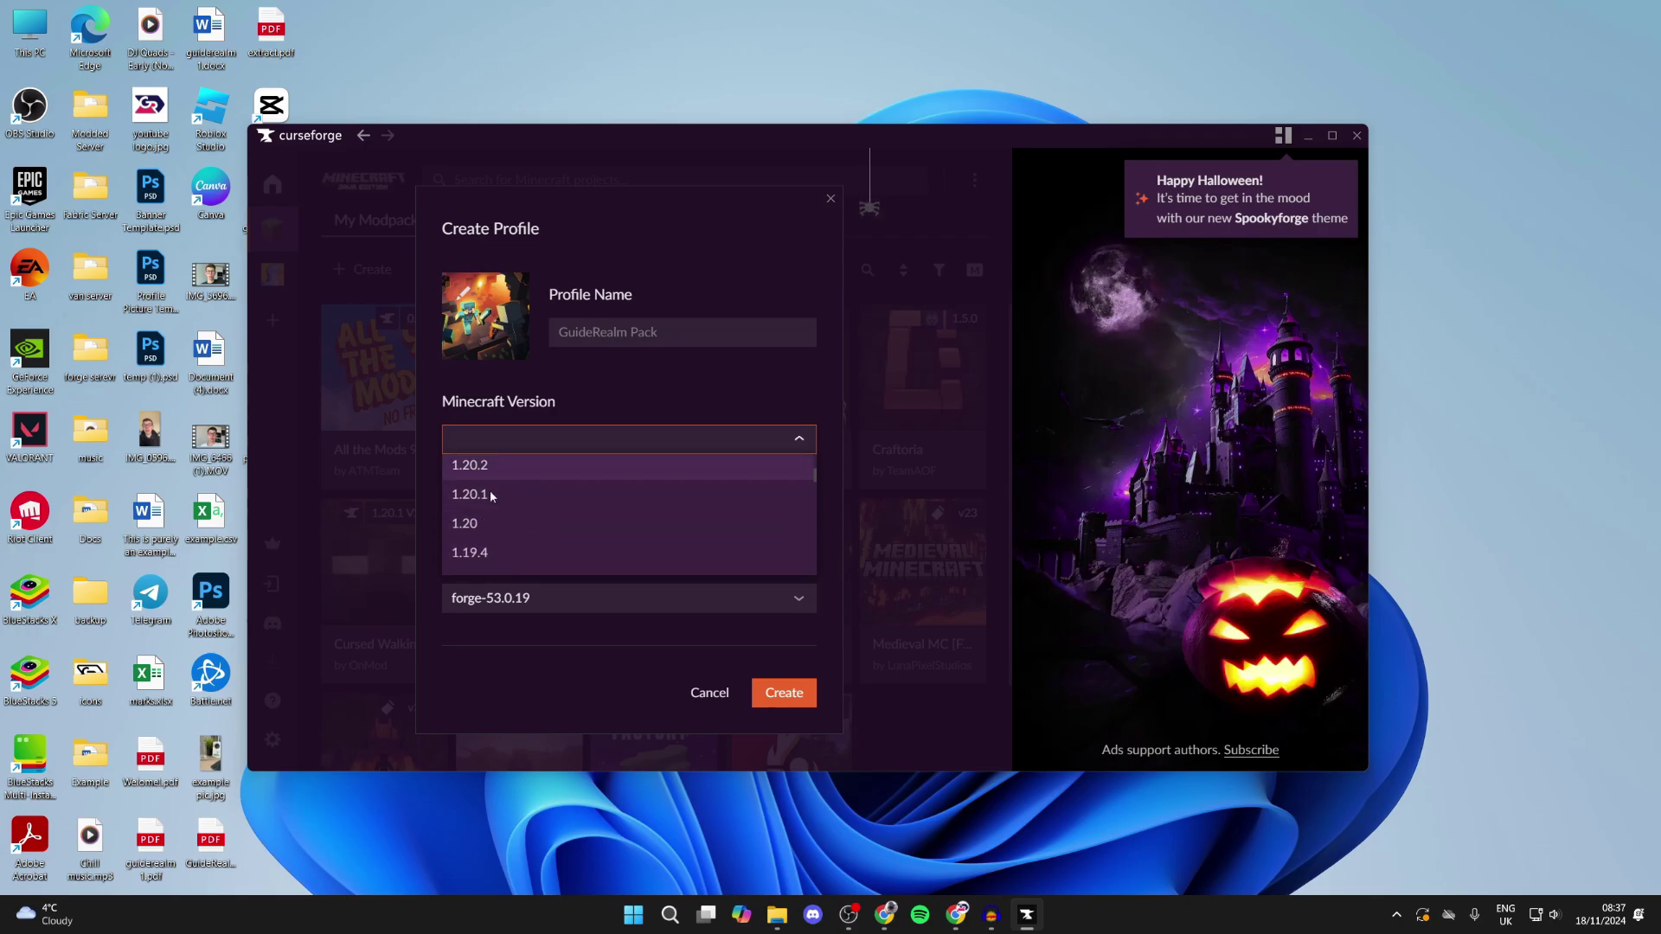
click(490, 494)
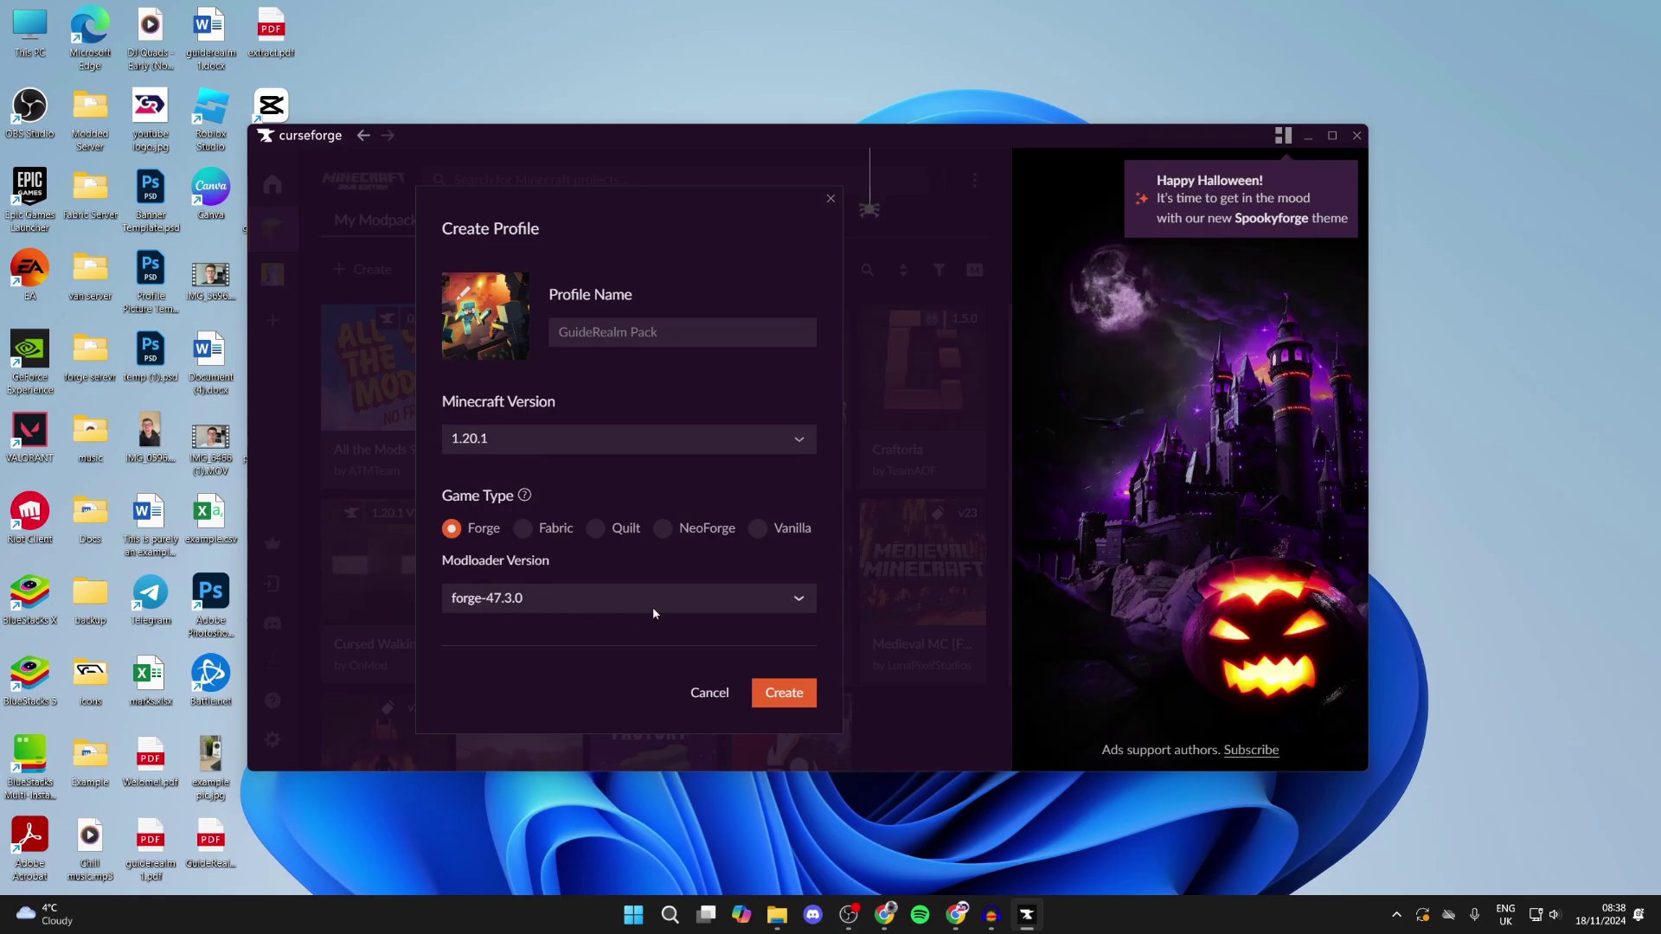
click(787, 692)
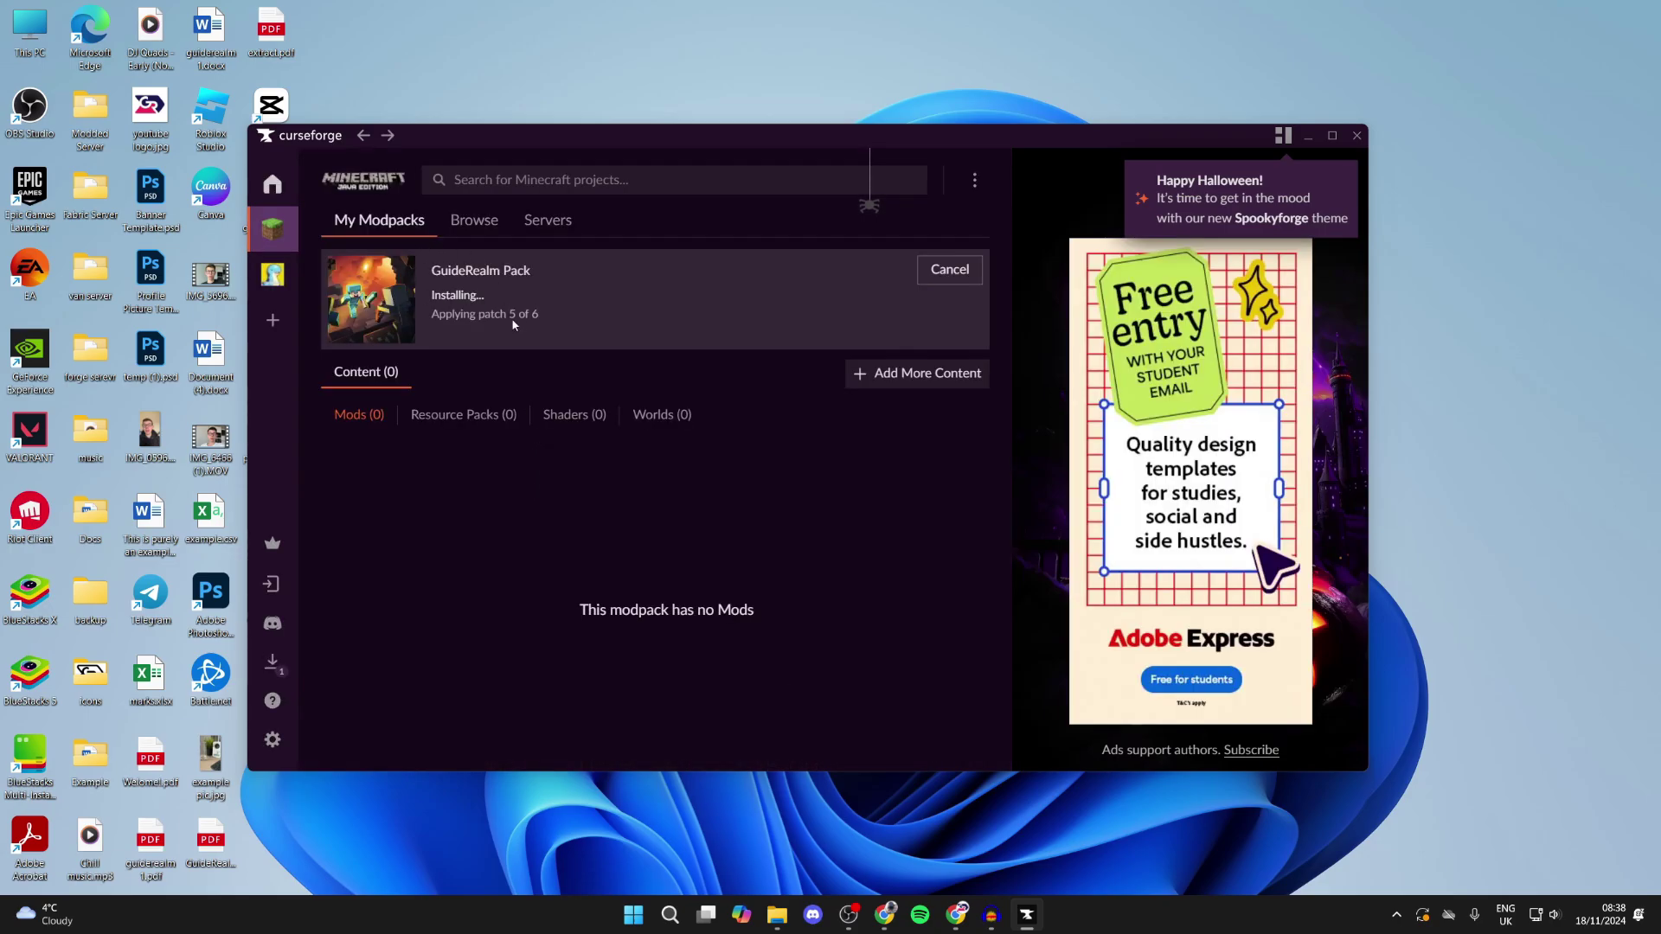
Step: Add the Just Enough Items (JEI) mod to GuideRealm Pack and browse the other compatible mods
click(923, 381)
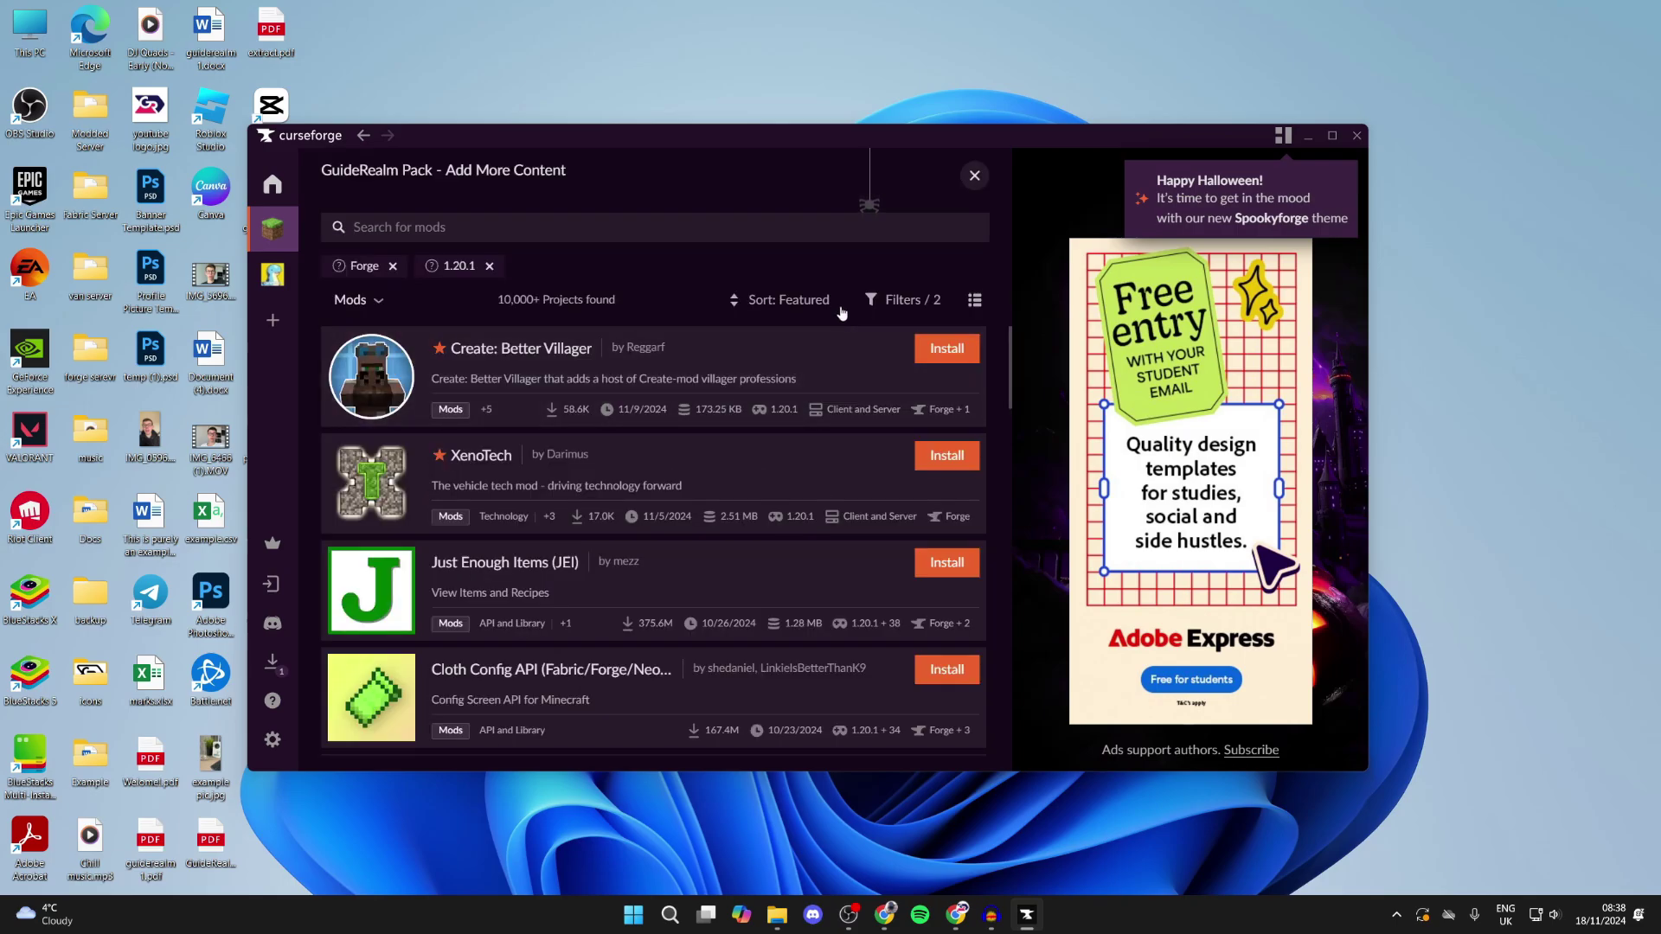
scroll(659, 429, down, 1)
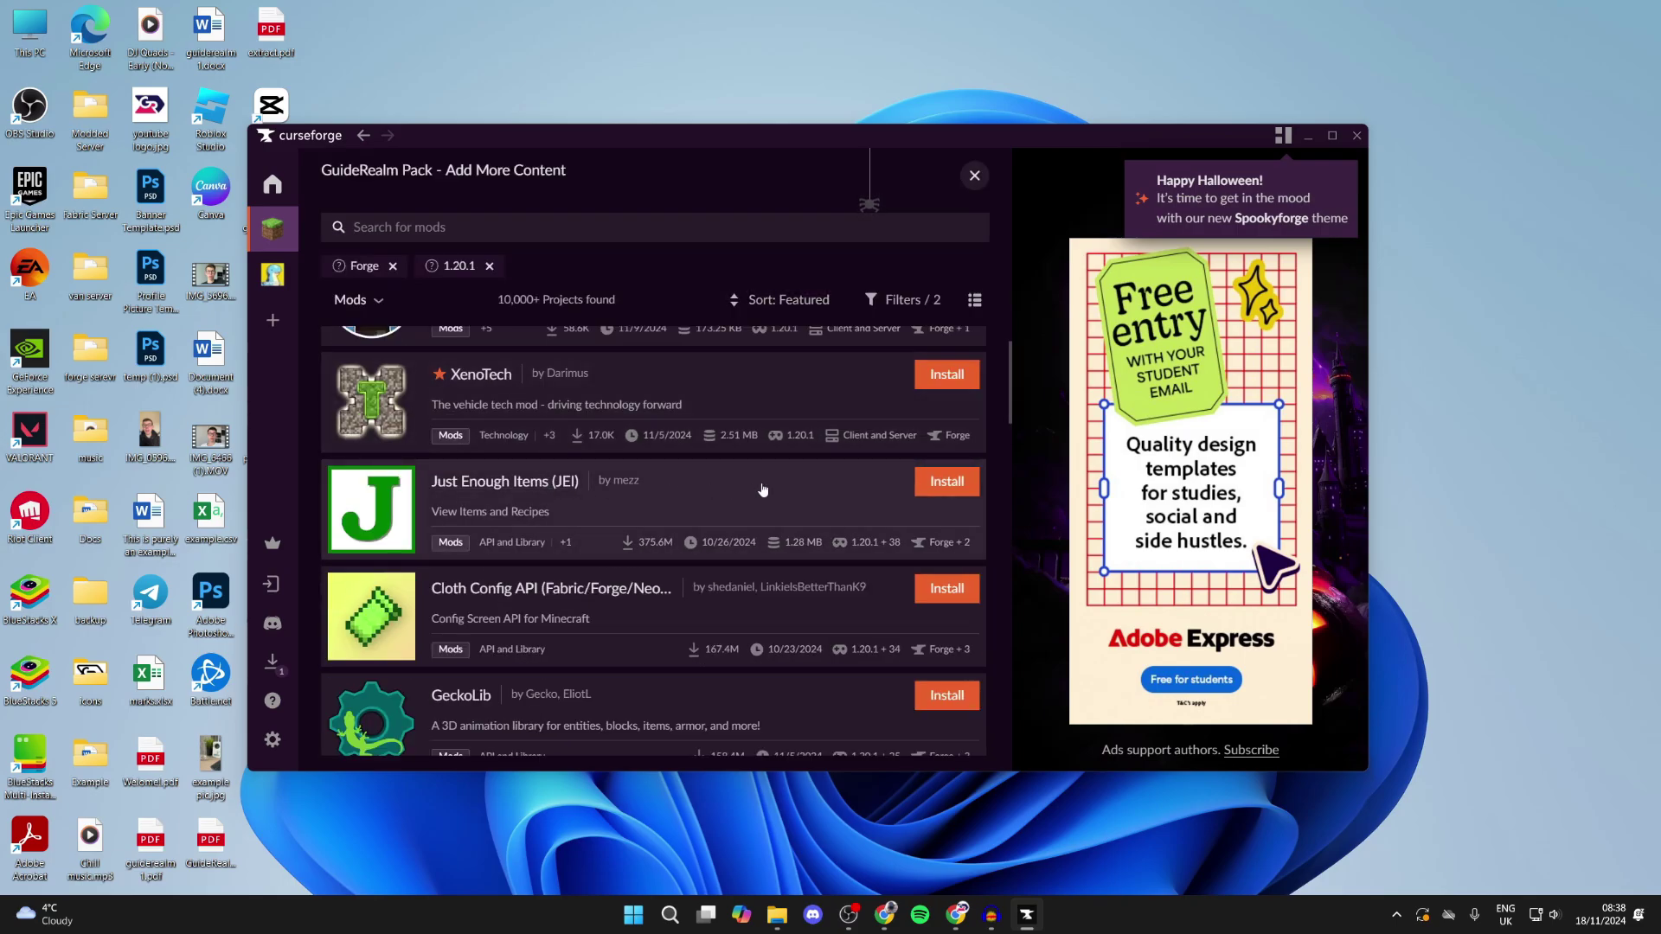
click(964, 485)
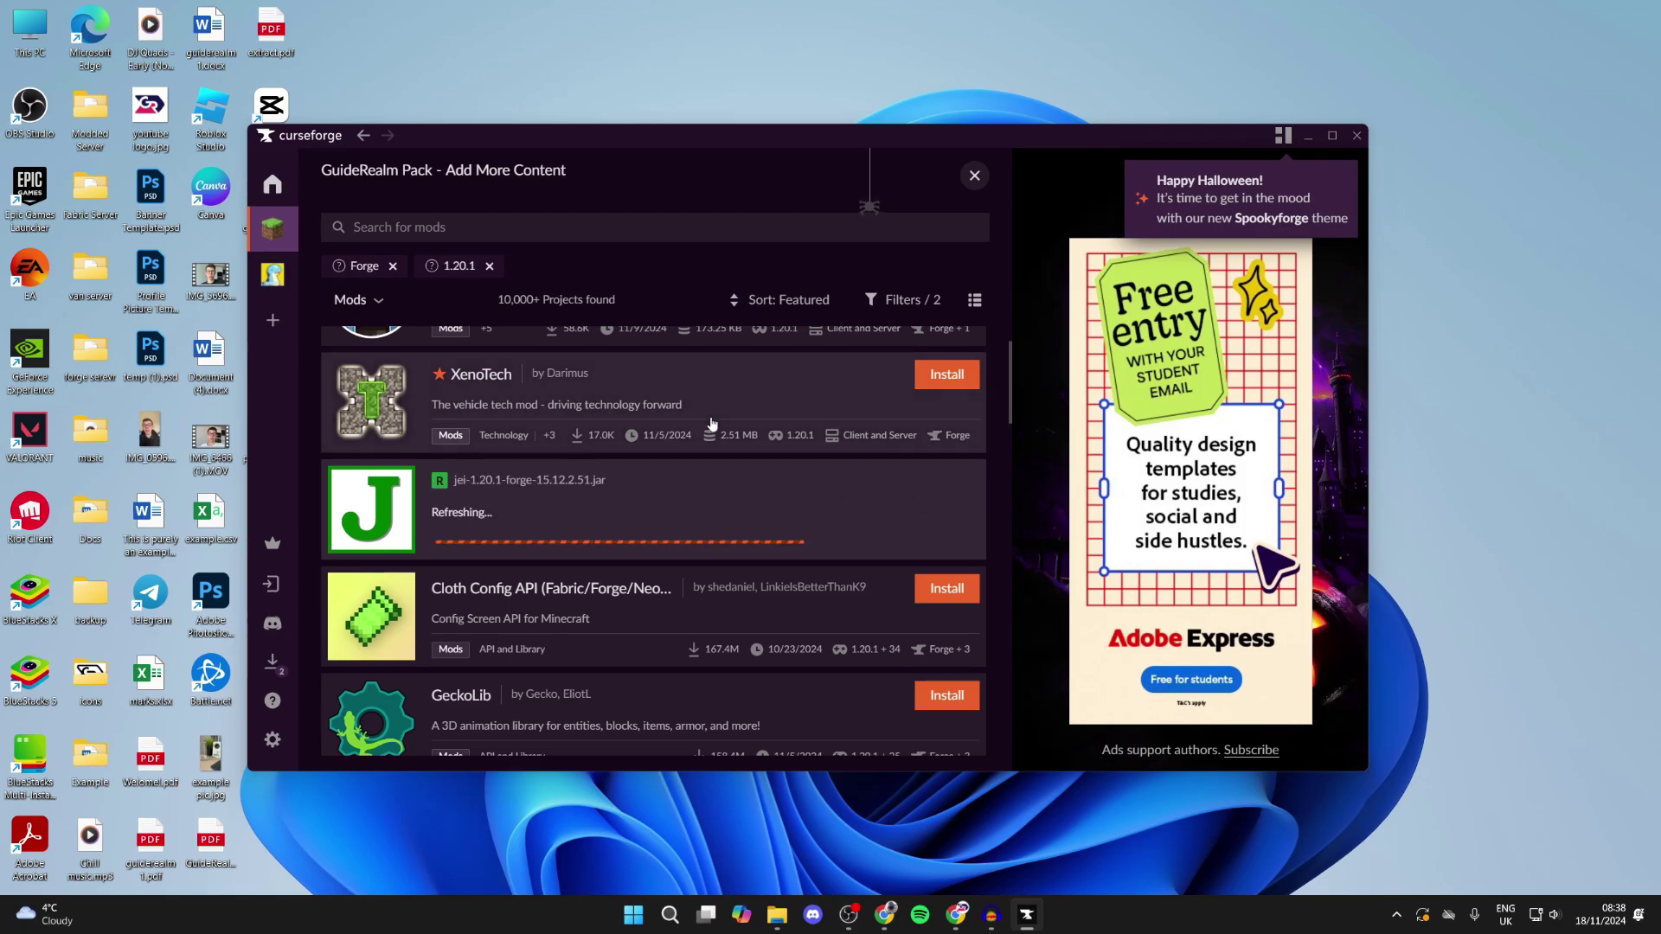
scroll(702, 417, down, 2)
scroll(701, 417, down, 3)
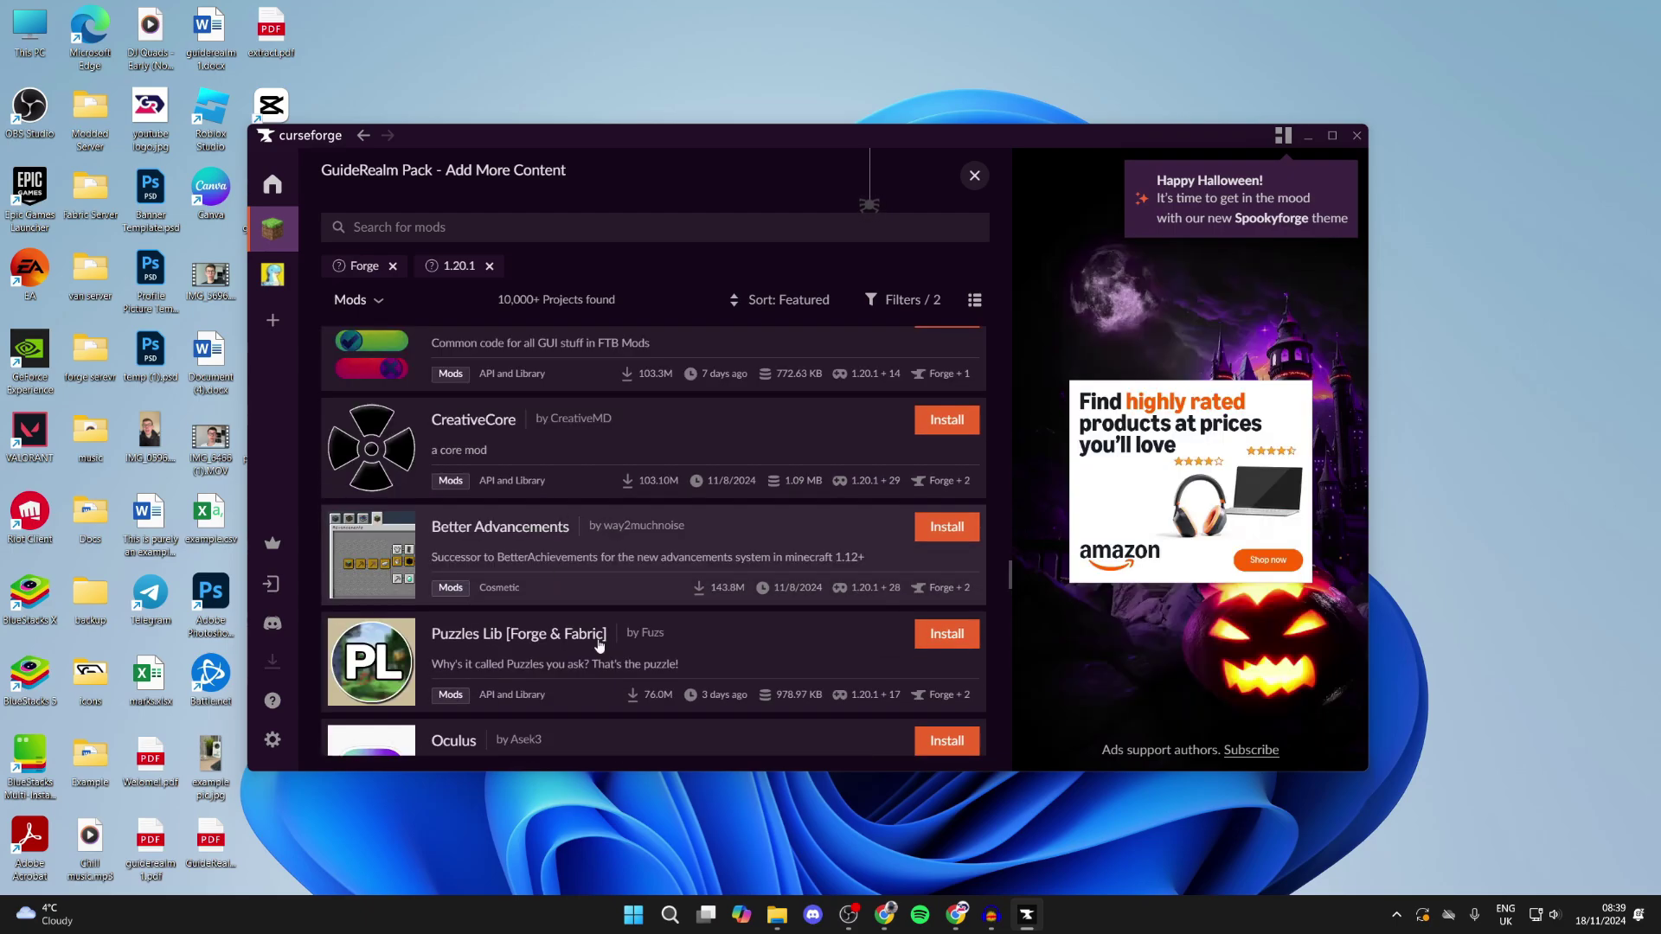
Step: Open GuideRealm Pack from the modpack collection and launch it, accepting the modified-installation risks and turning off further warnings for it
click(275, 227)
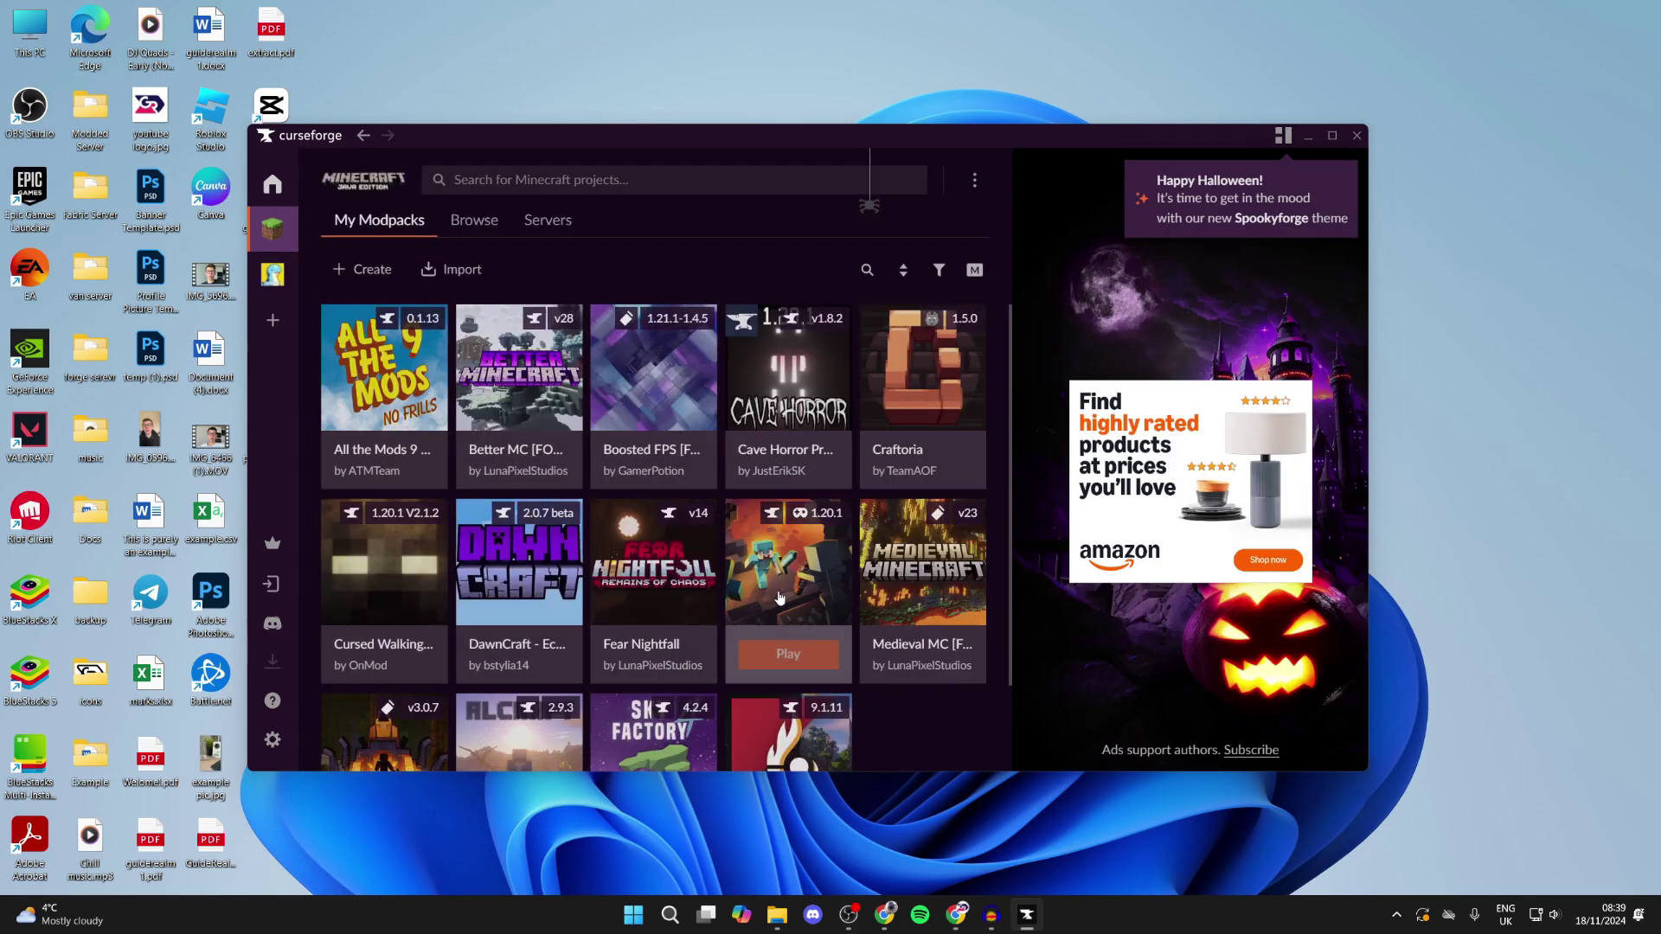
click(784, 567)
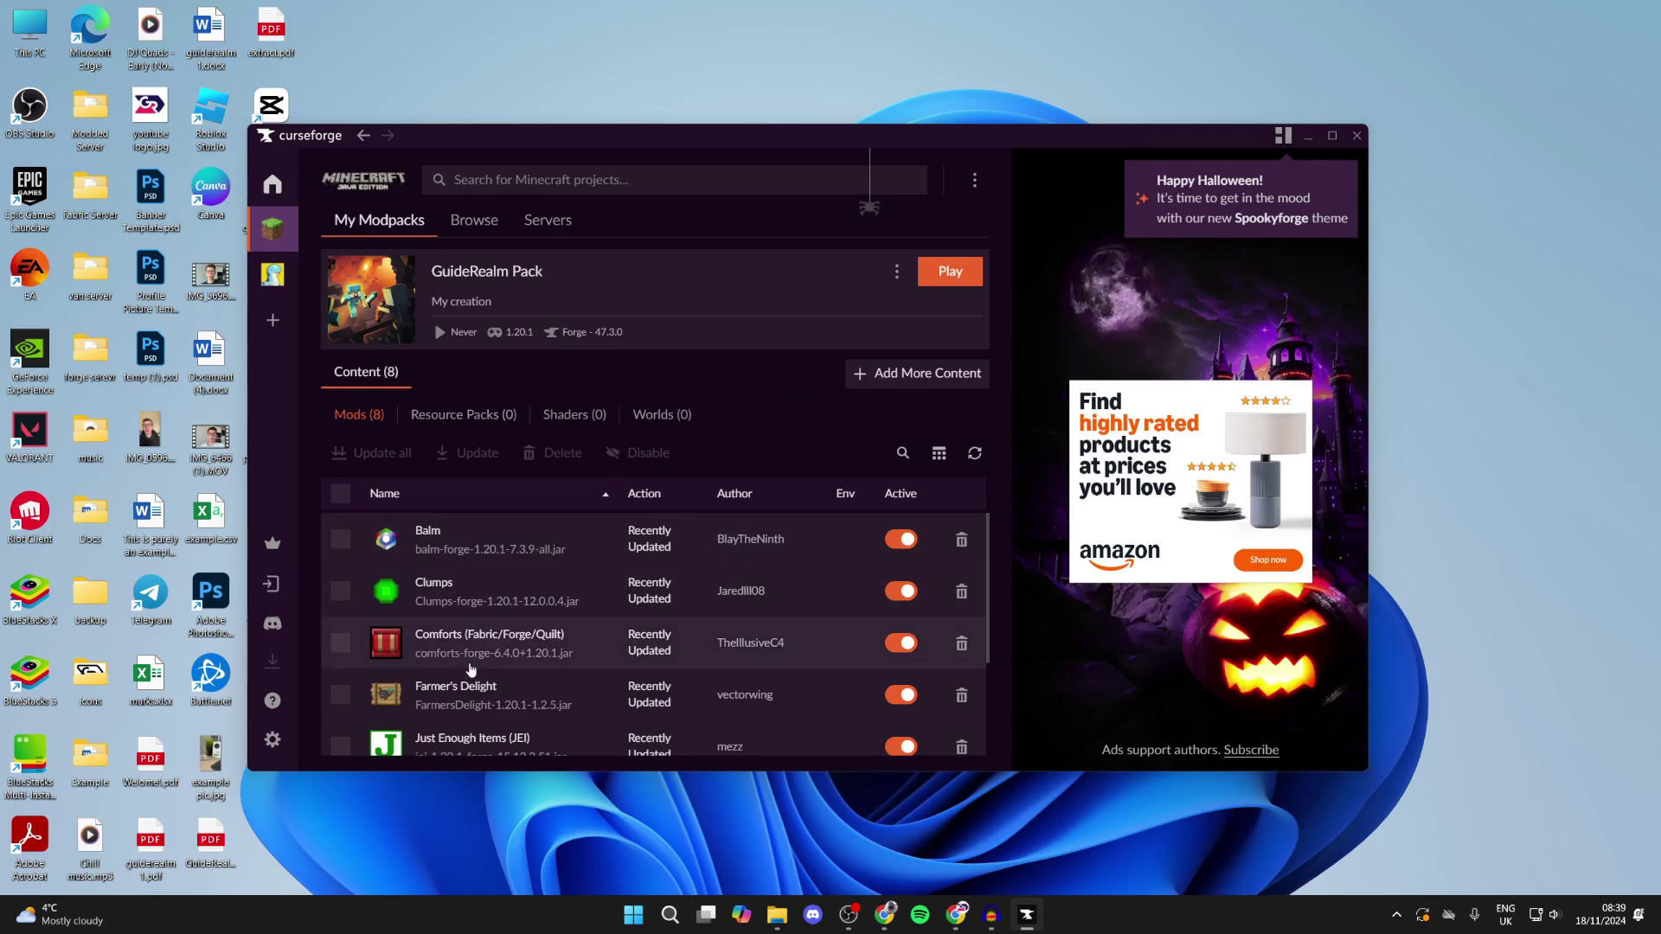
click(949, 272)
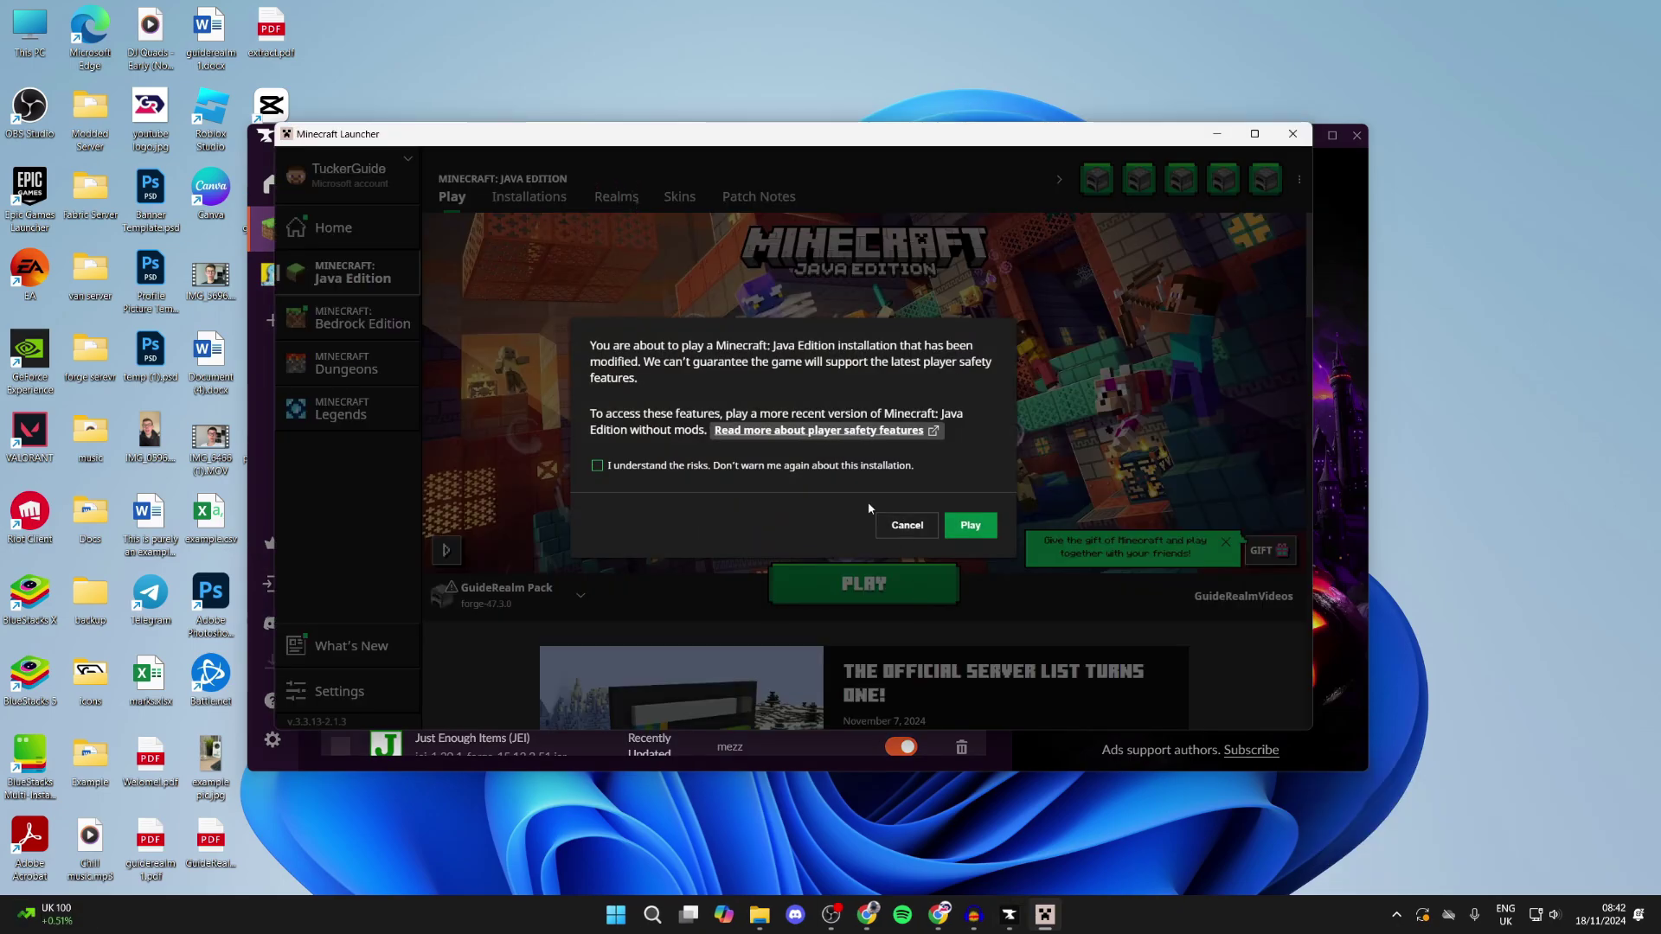
click(597, 465)
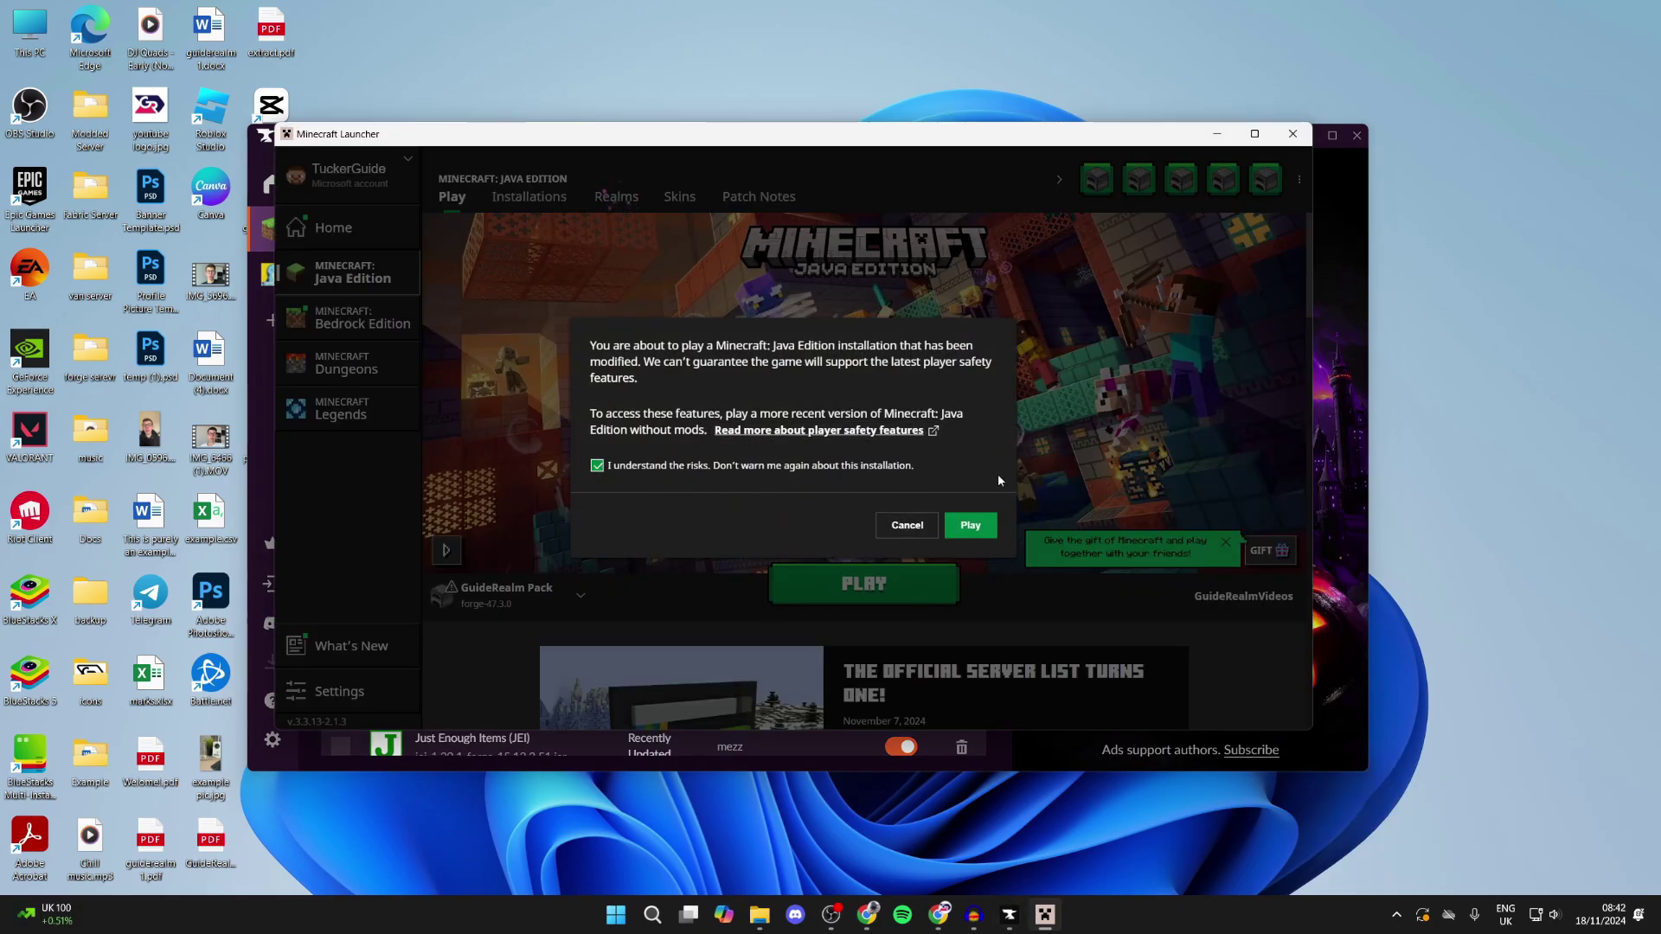
click(970, 525)
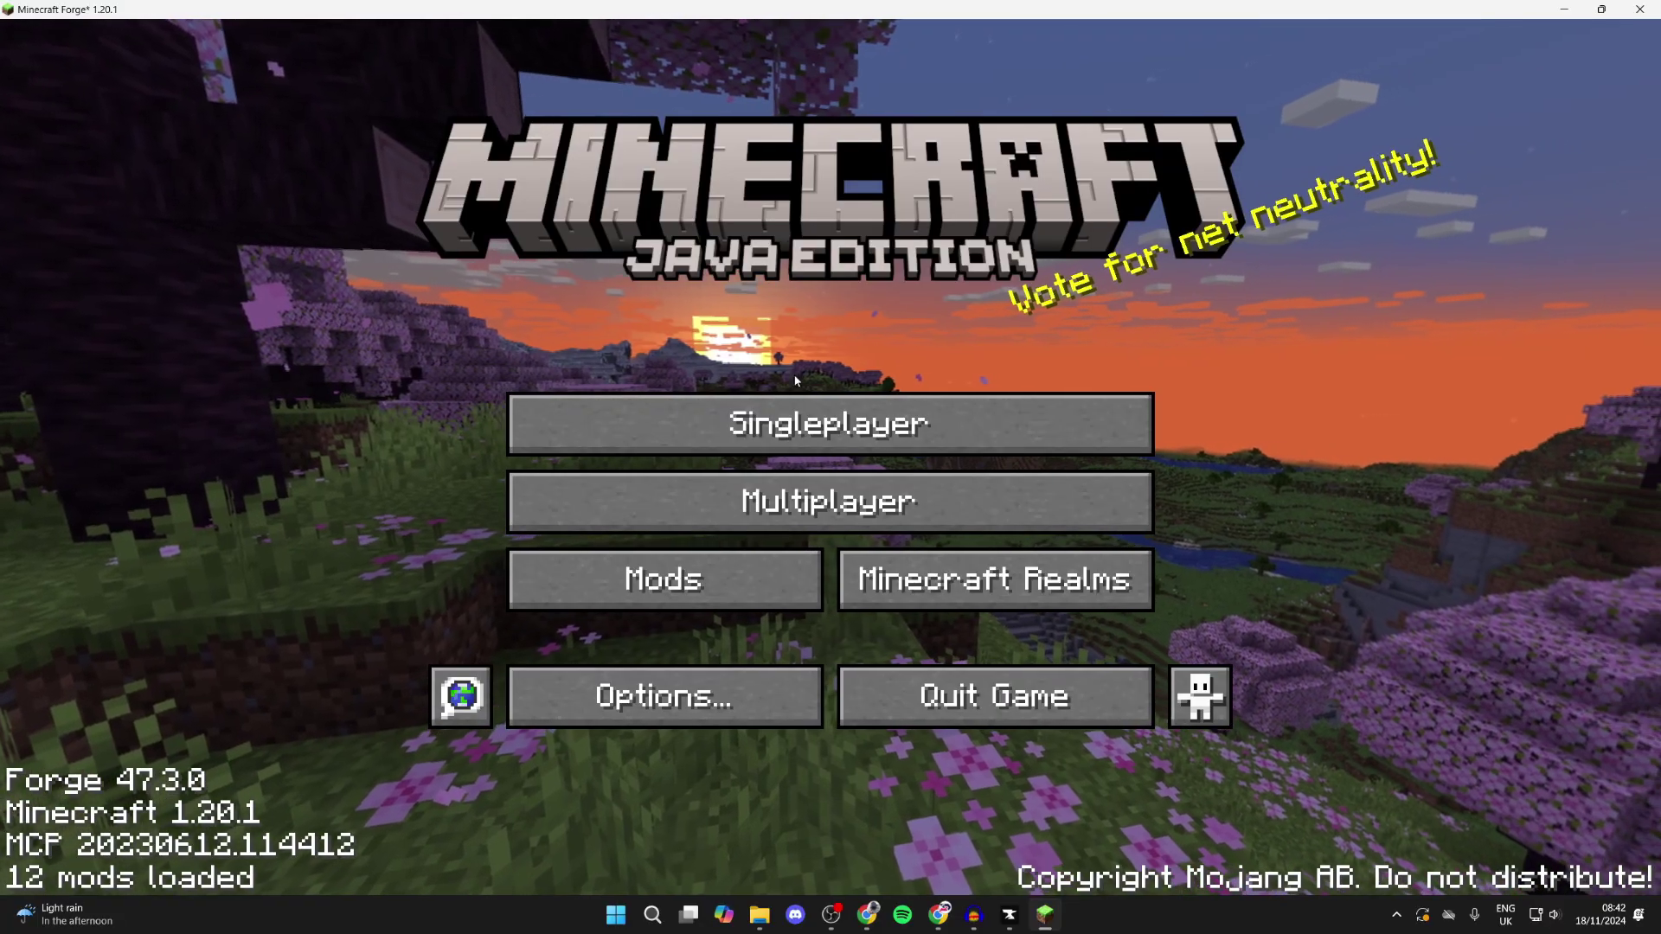
Step: Look through the list of loaded mods in Minecraft and return to the title screen
click(629, 560)
scroll(301, 345, down, 5)
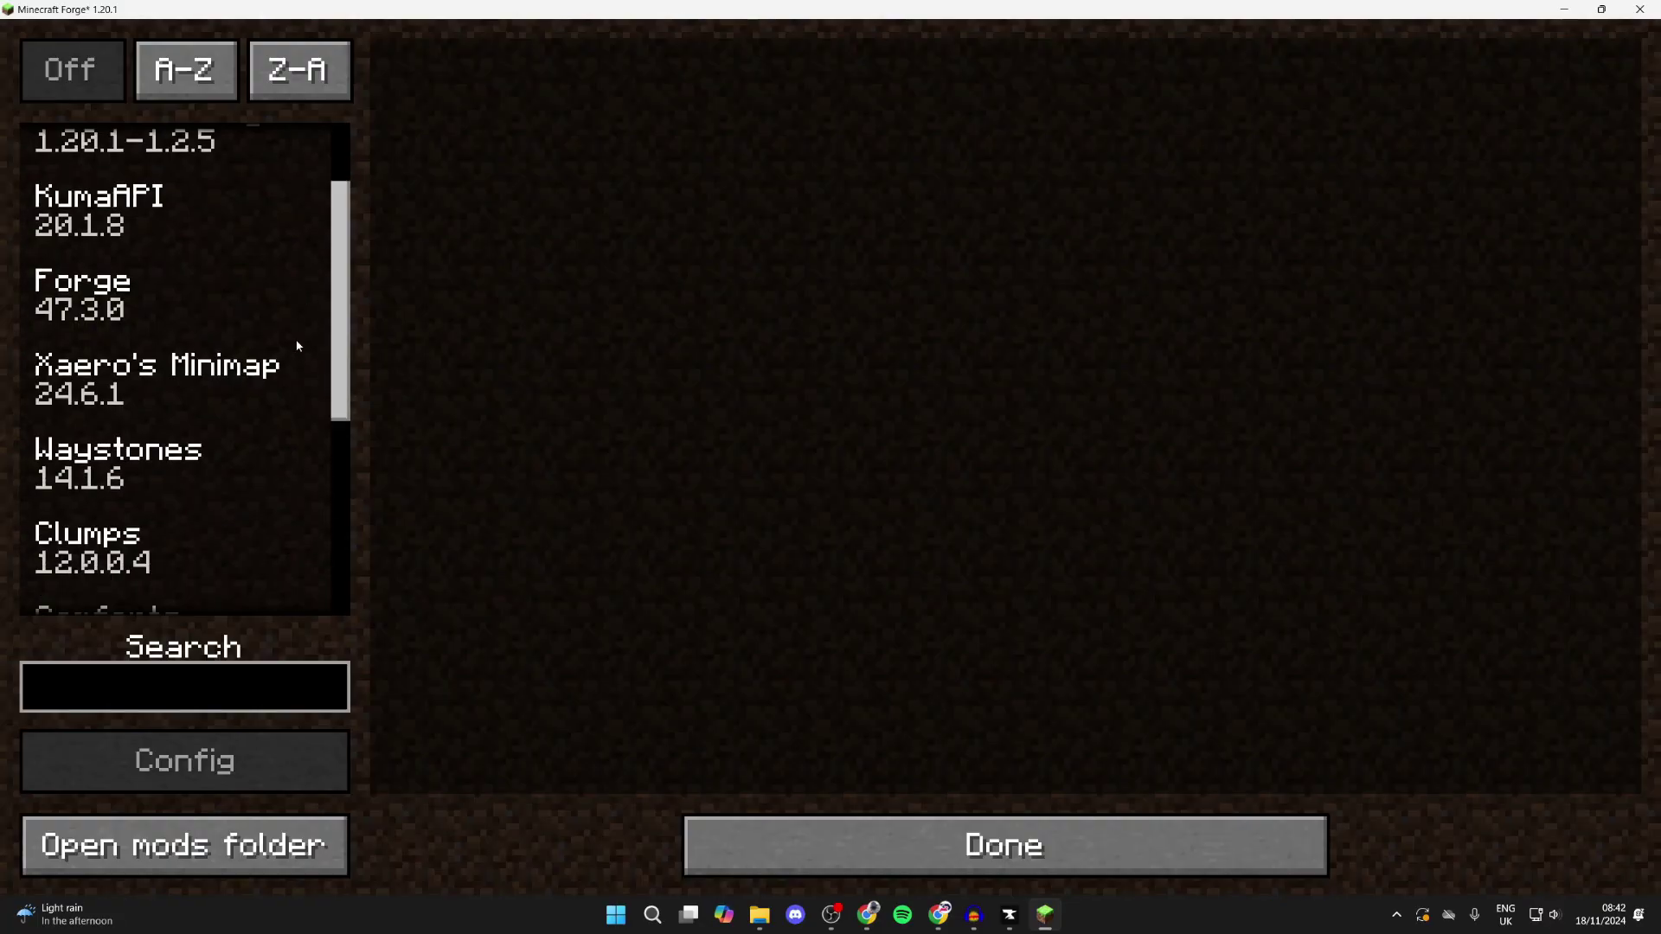
scroll(208, 482, up, 5)
click(855, 861)
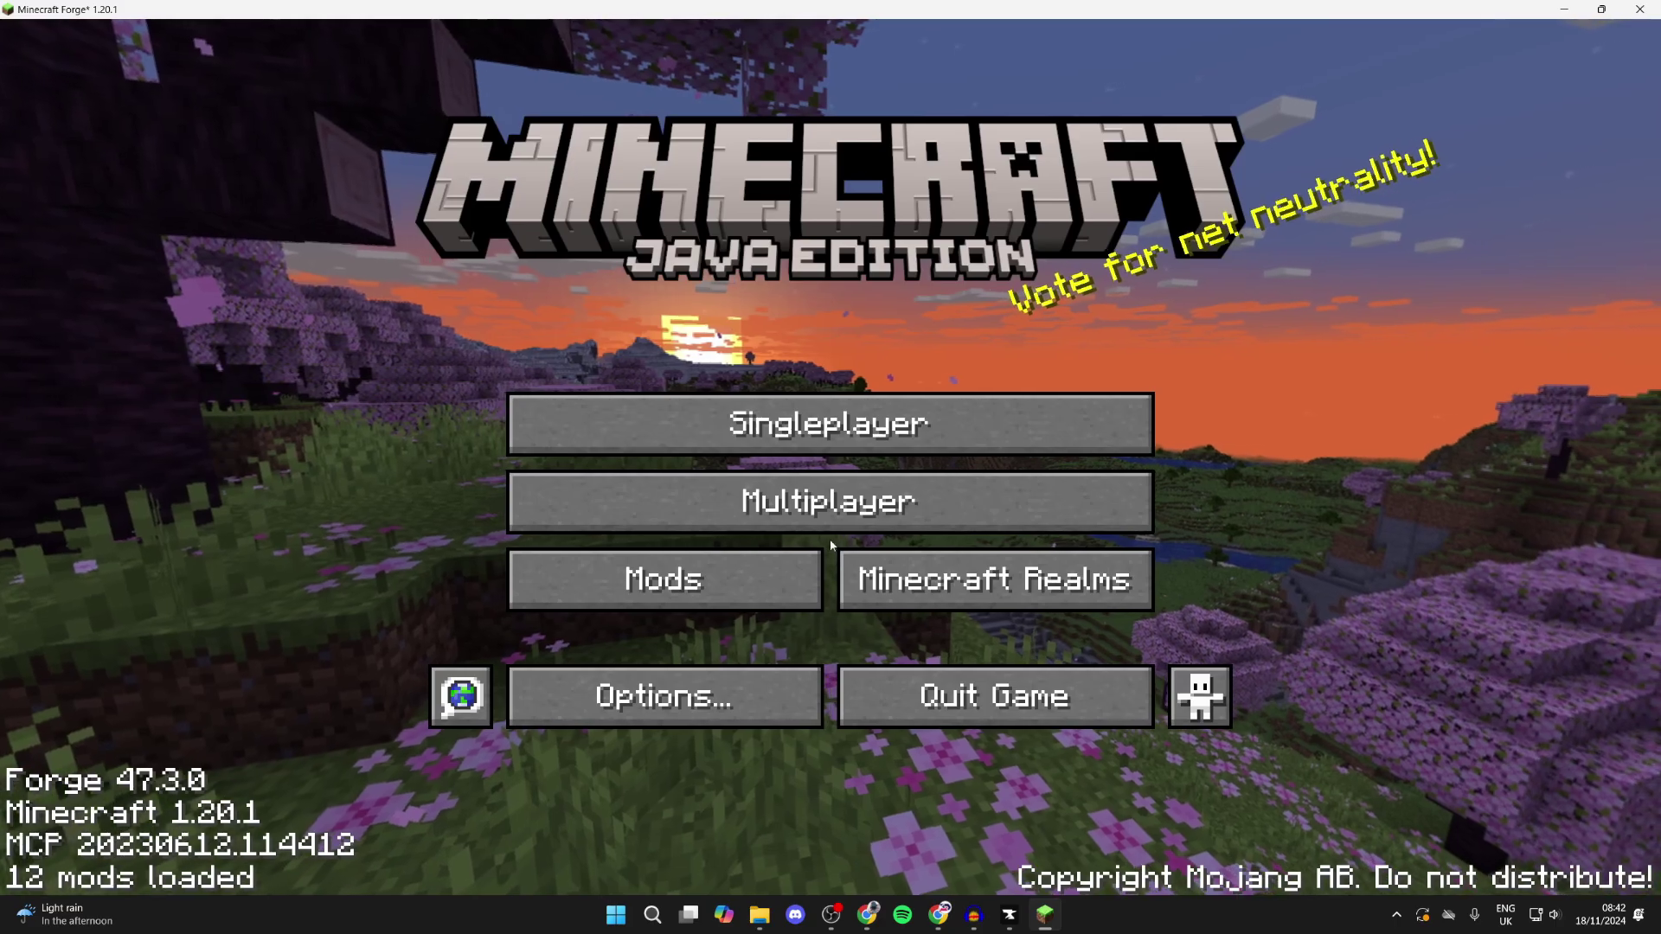
Step: Create a singleplayer Survival world named New World with Normal difficulty and cheats off, and walk forward through the forest
click(828, 438)
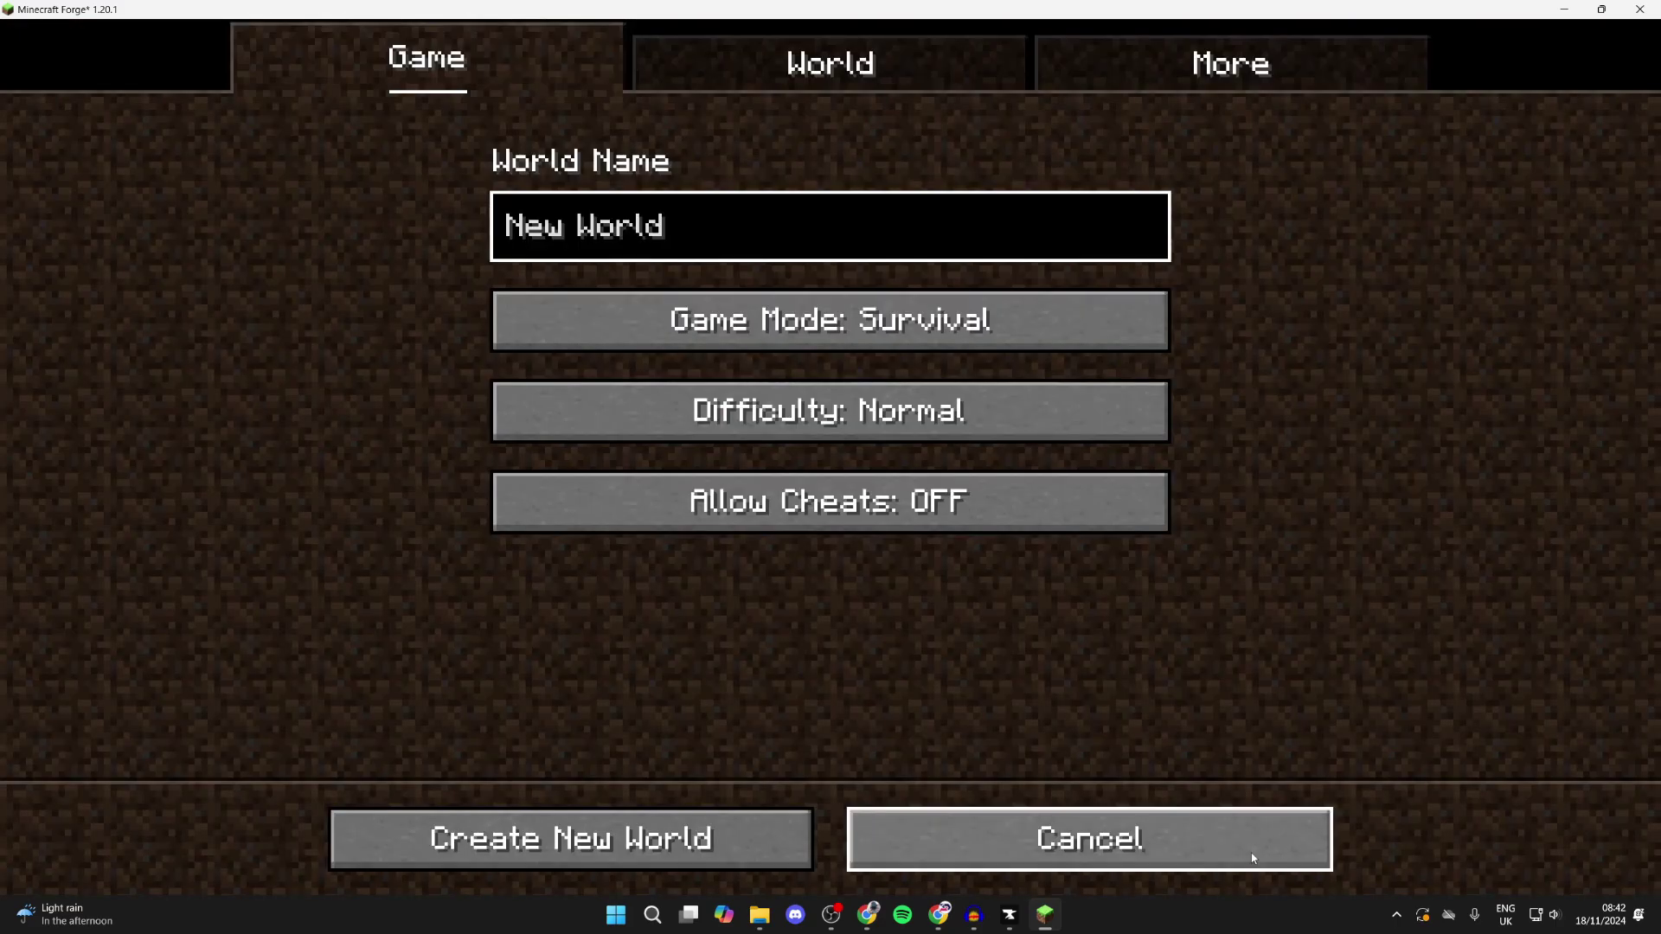
click(673, 856)
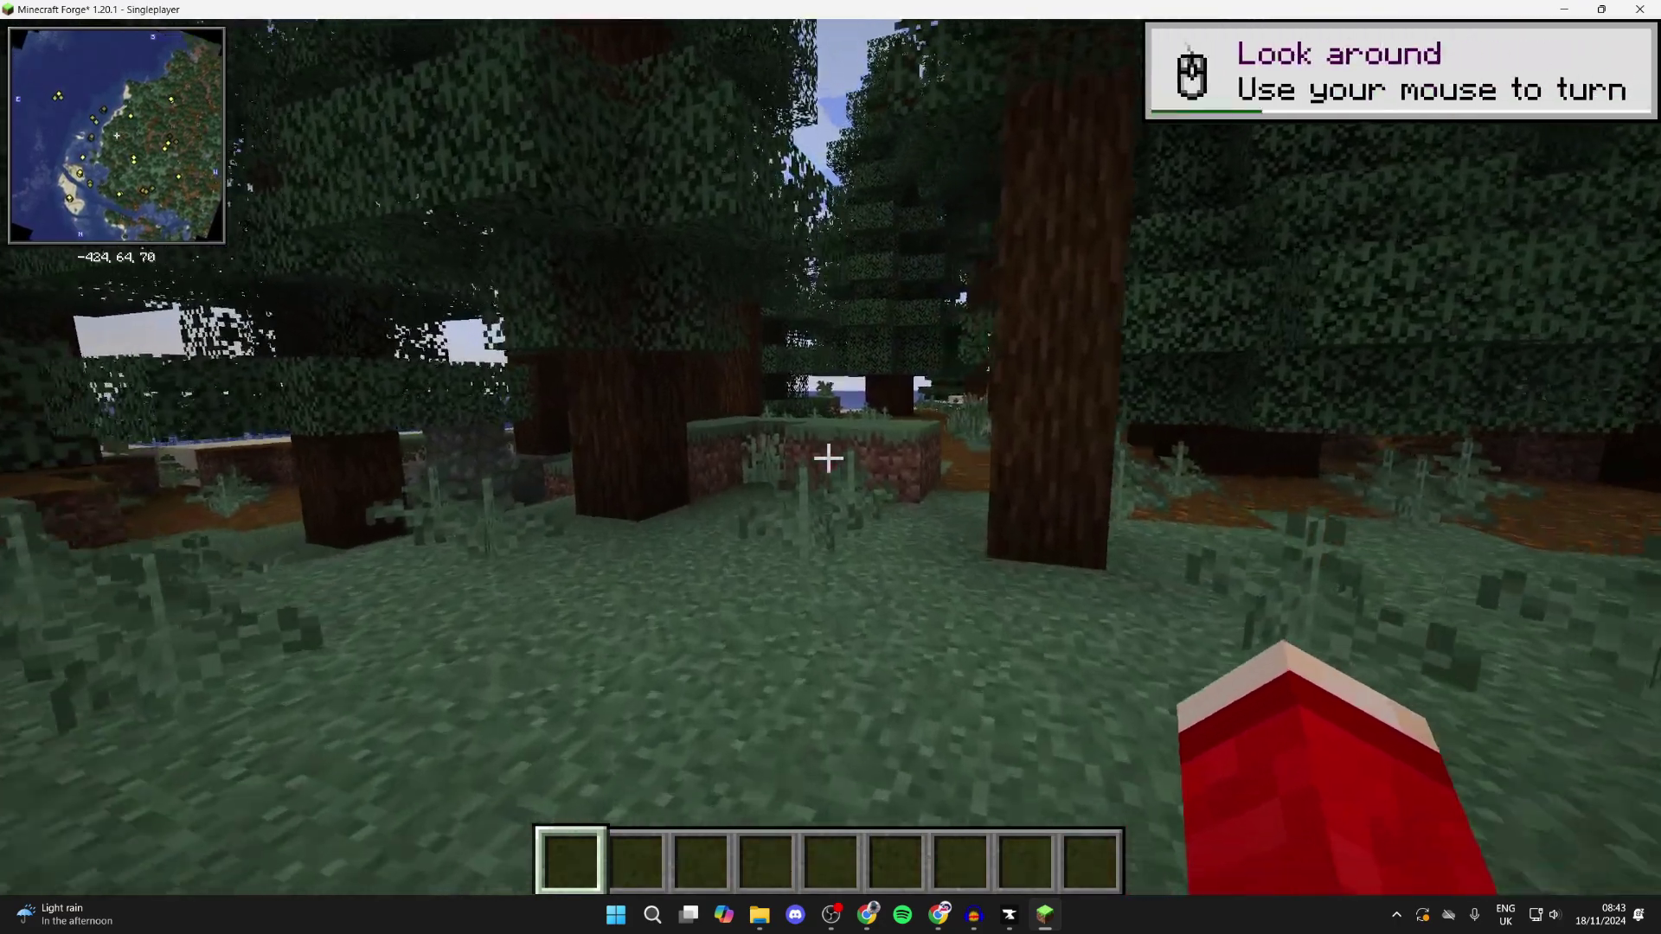
key(w)
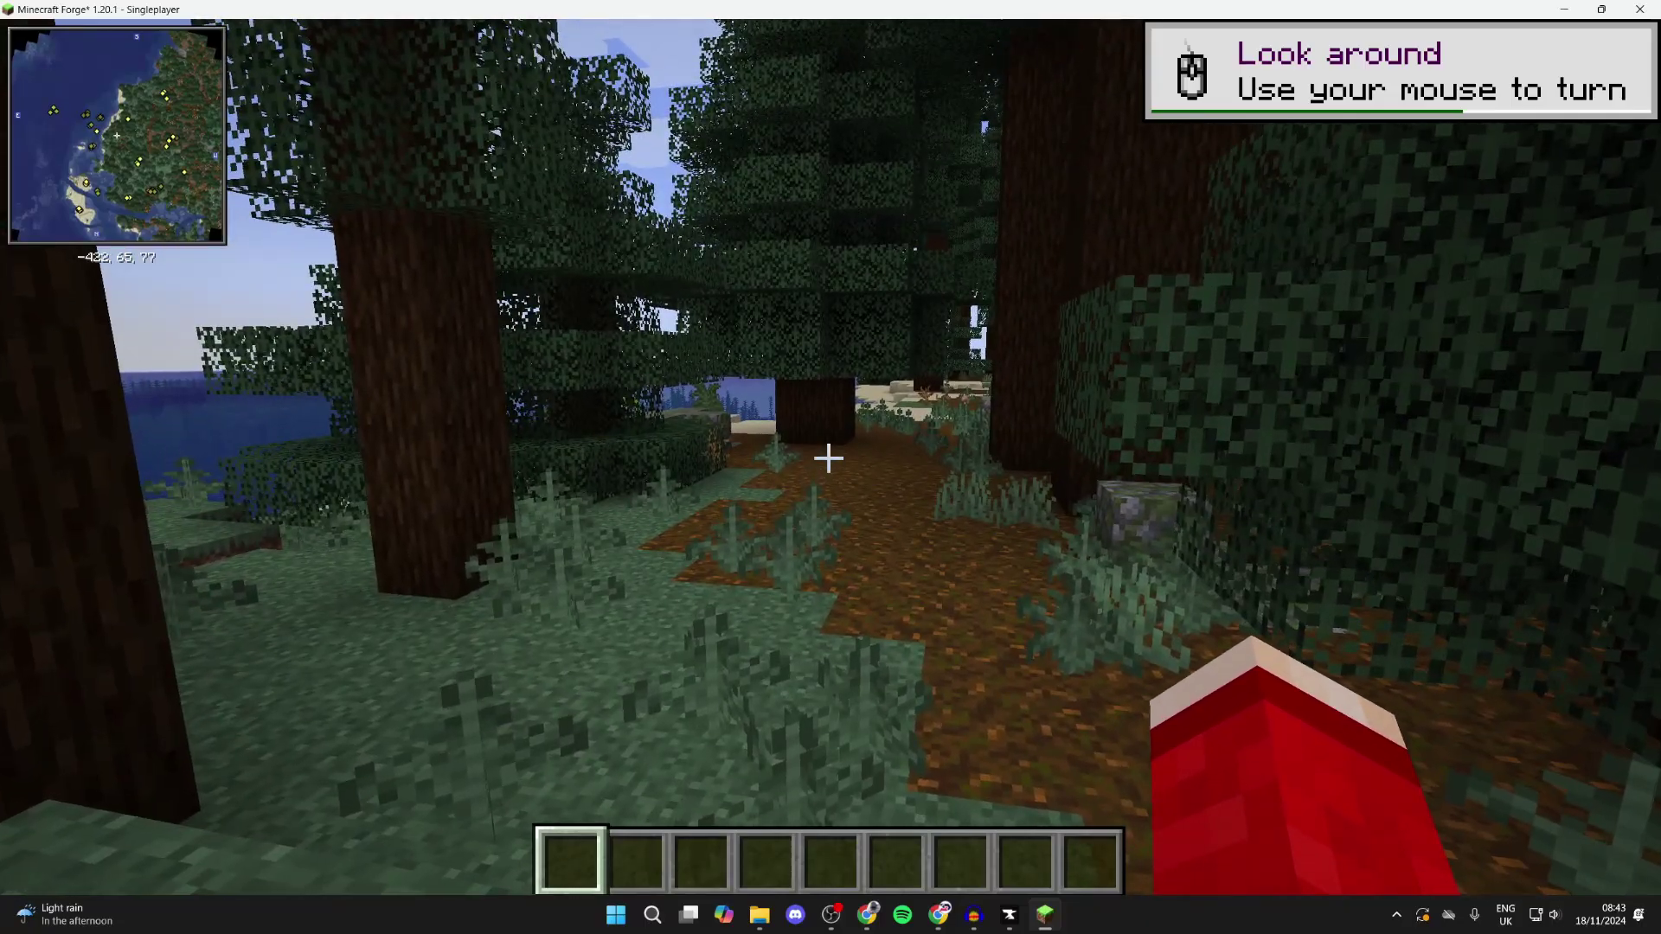
key(w)
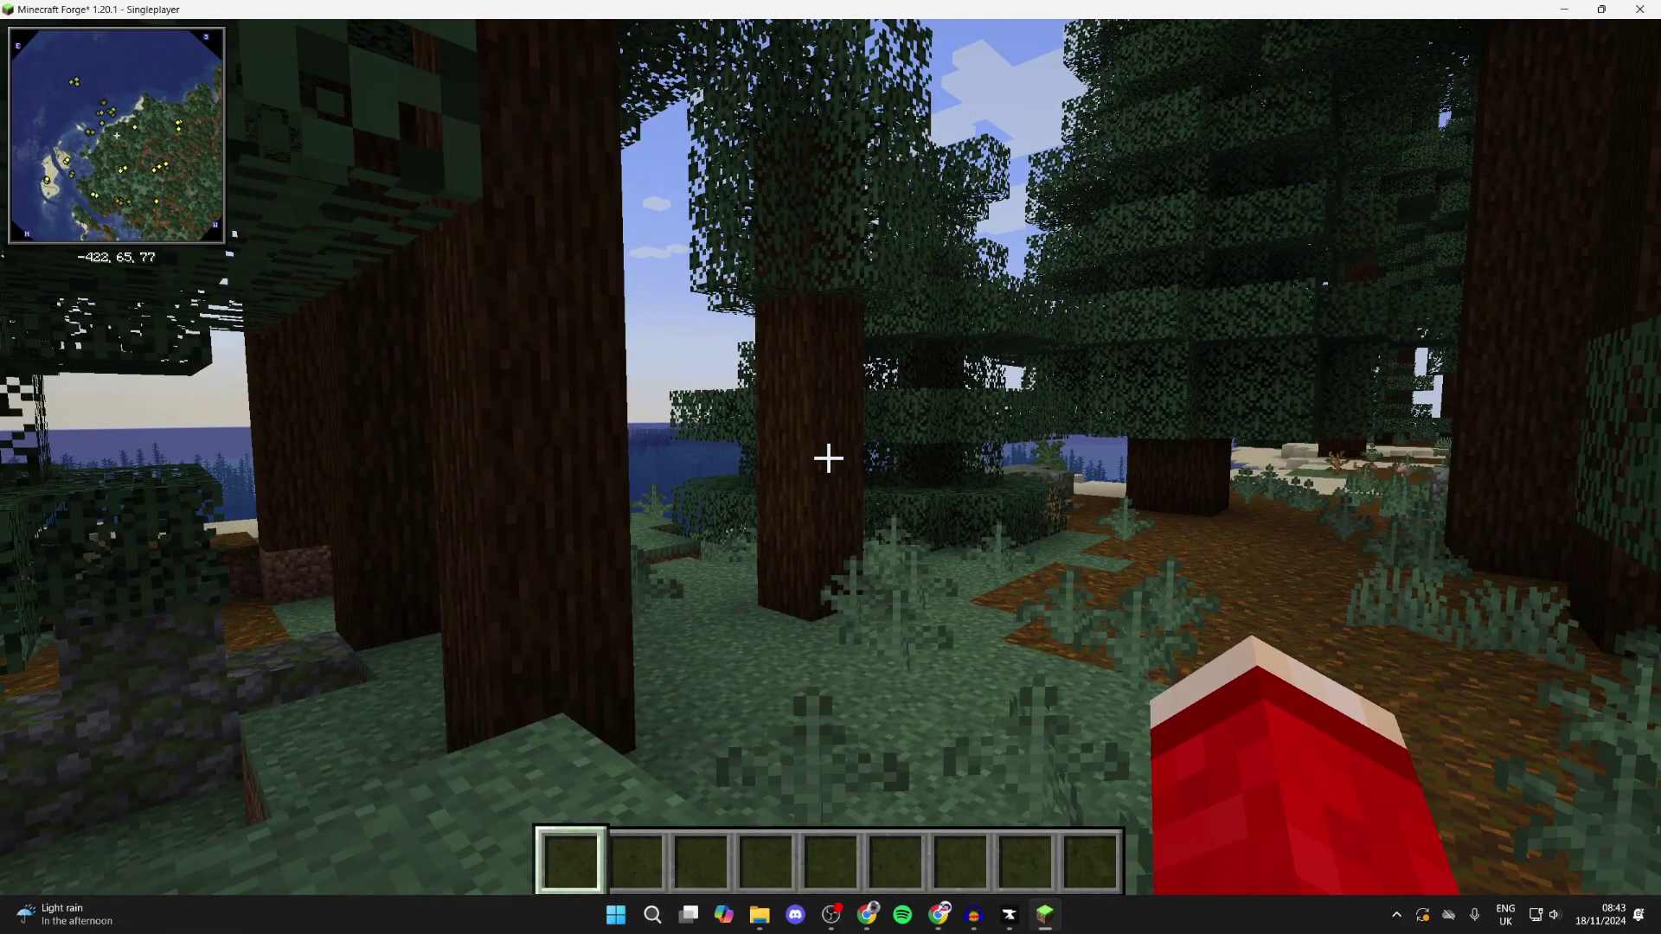